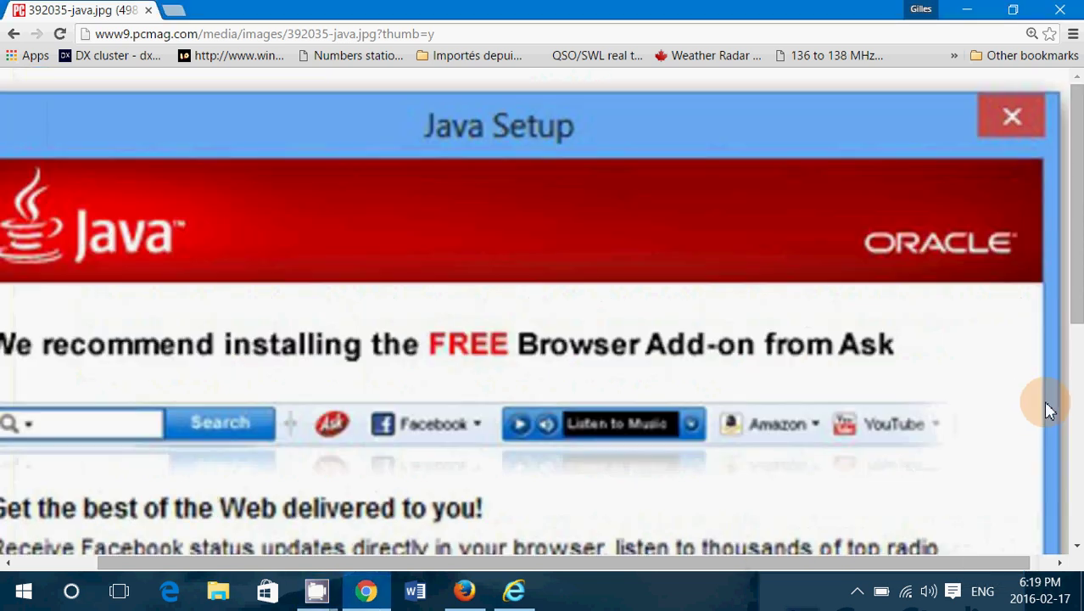
Examine the Java Setup image, including its recommendation to install the Ask Toolbar and make Ask the default search provider.
scroll(721, 426, "down", 2)
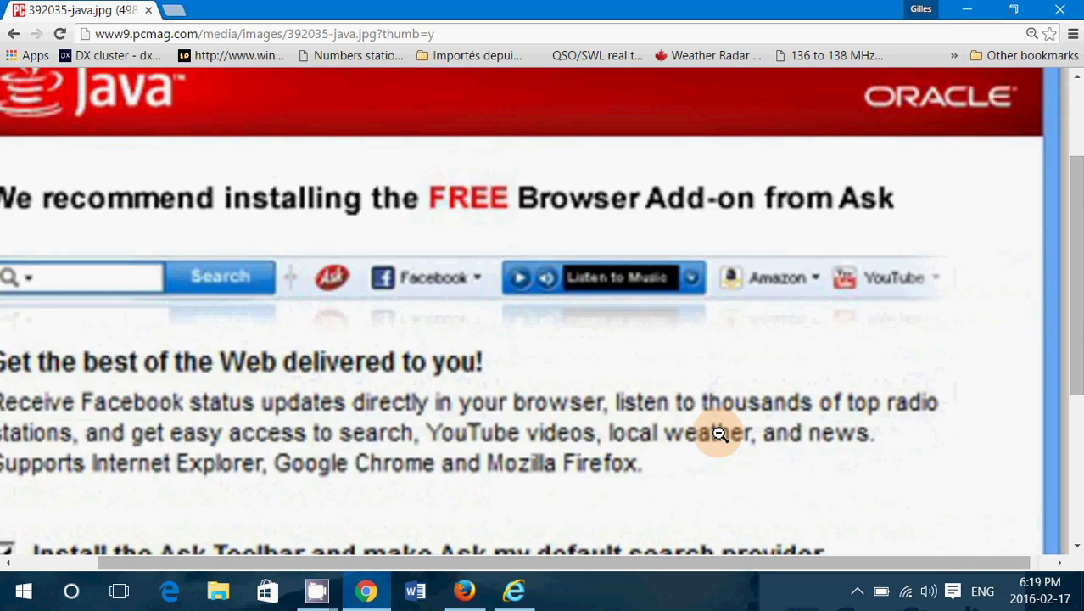
scroll(720, 434, "left", 1)
scroll(720, 433, "down", 1)
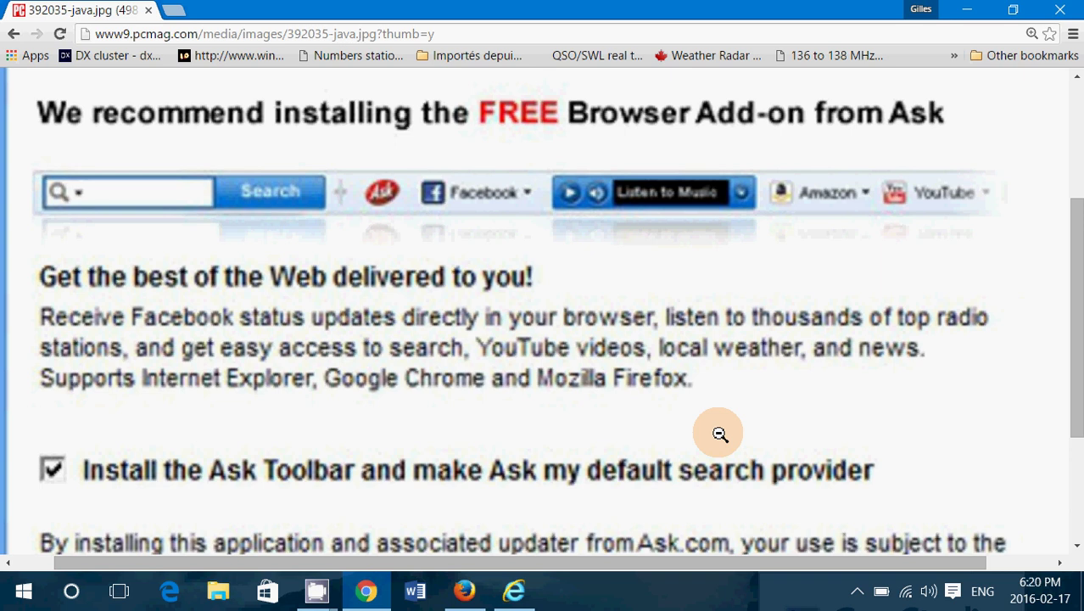
scroll(720, 434, "up", 3)
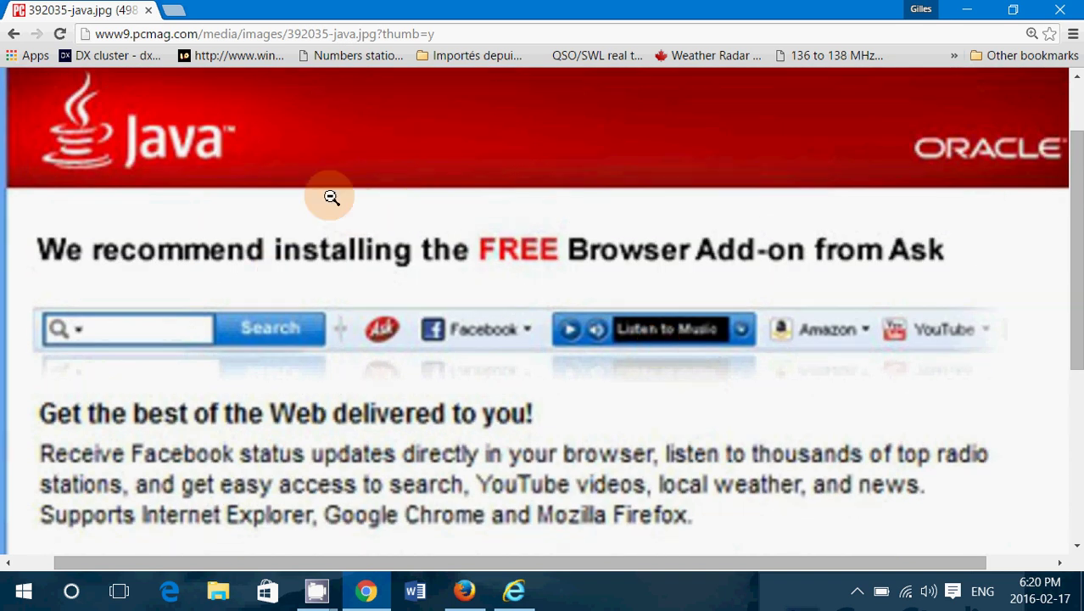
scroll(618, 367, "down", 3)
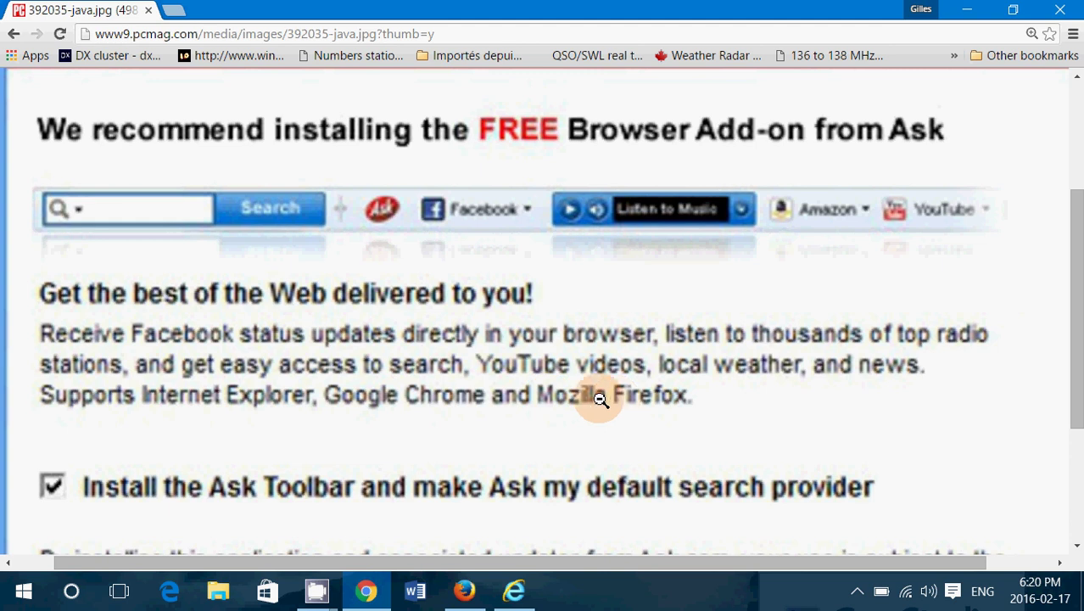
left_click(23, 599)
right_click(23, 599)
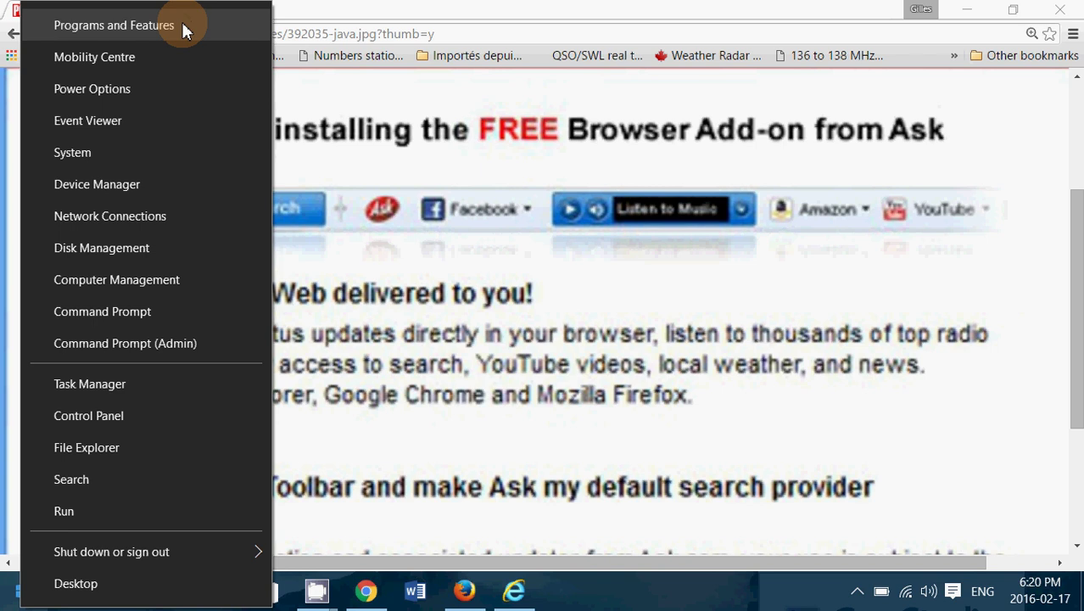
left_click(468, 13)
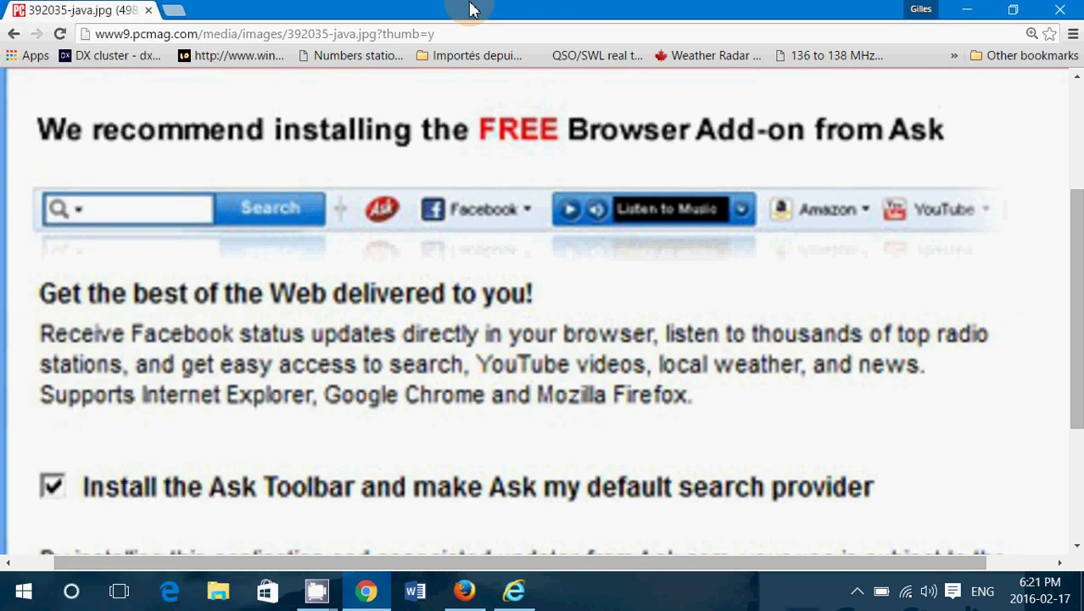
Open the Programs and Features list from the Windows Control Panel.
left_click(17, 591)
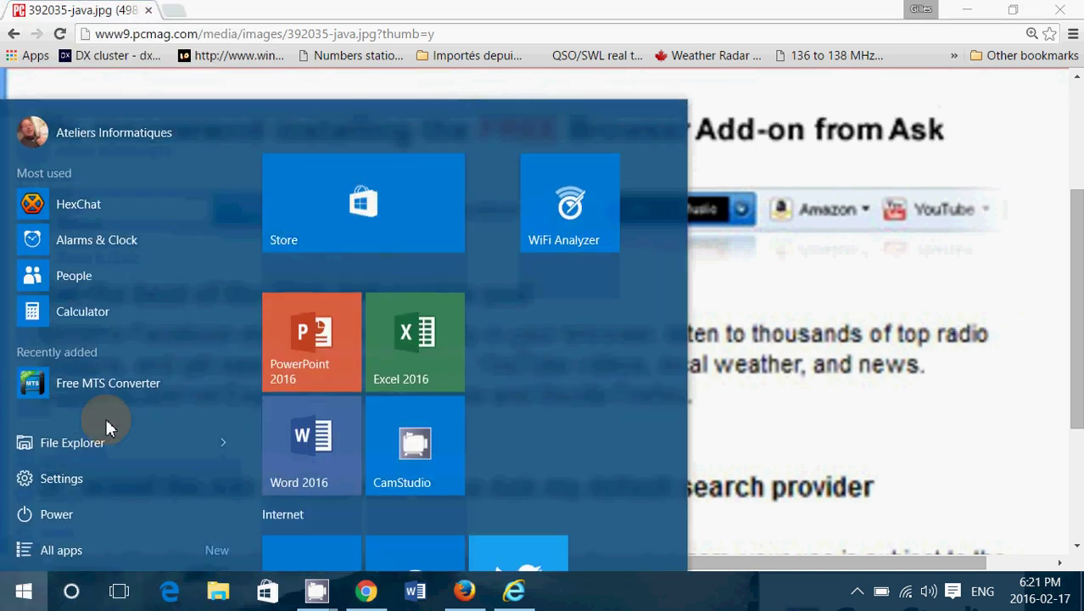
right_click(17, 599)
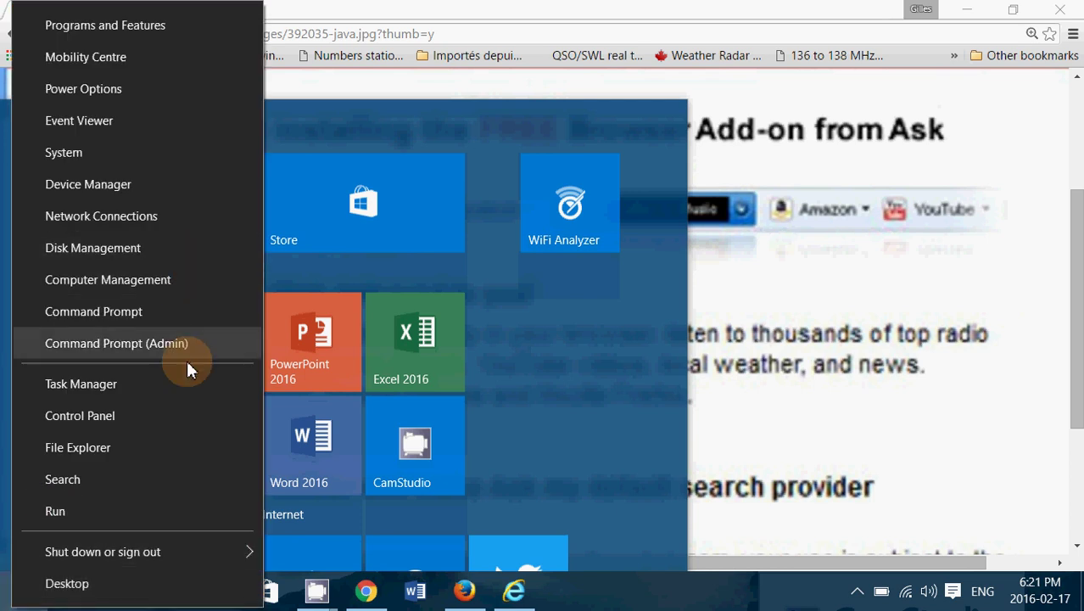
left_click(170, 415)
scroll(503, 302, "down", 2)
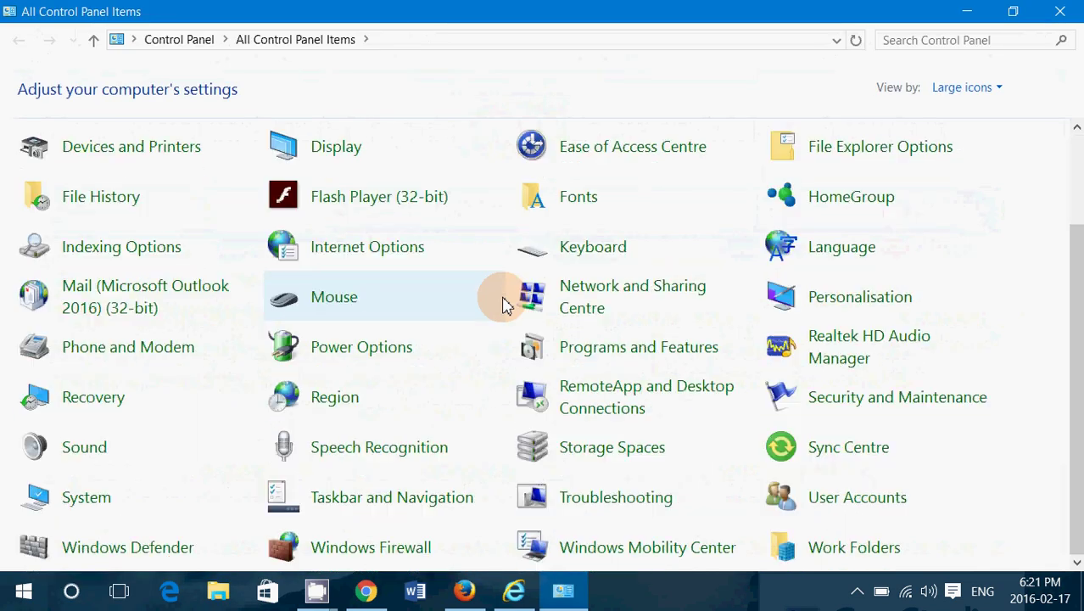
left_click(677, 357)
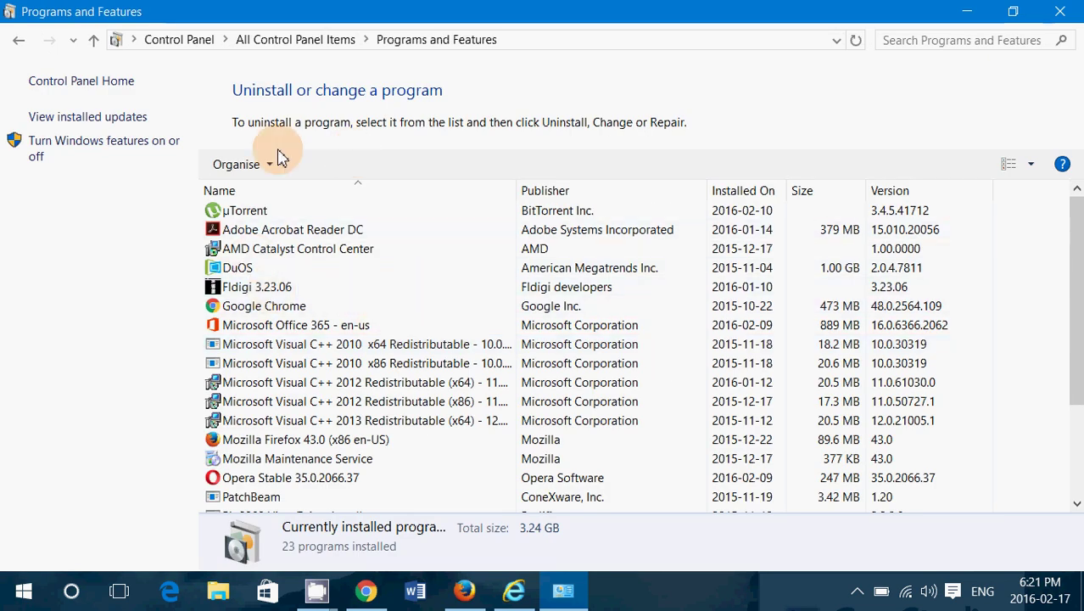
Check the installed programs for unwanted entries, selecting Adobe Acrobat Reader DC and Google Chrome, and close the list.
left_click(474, 243)
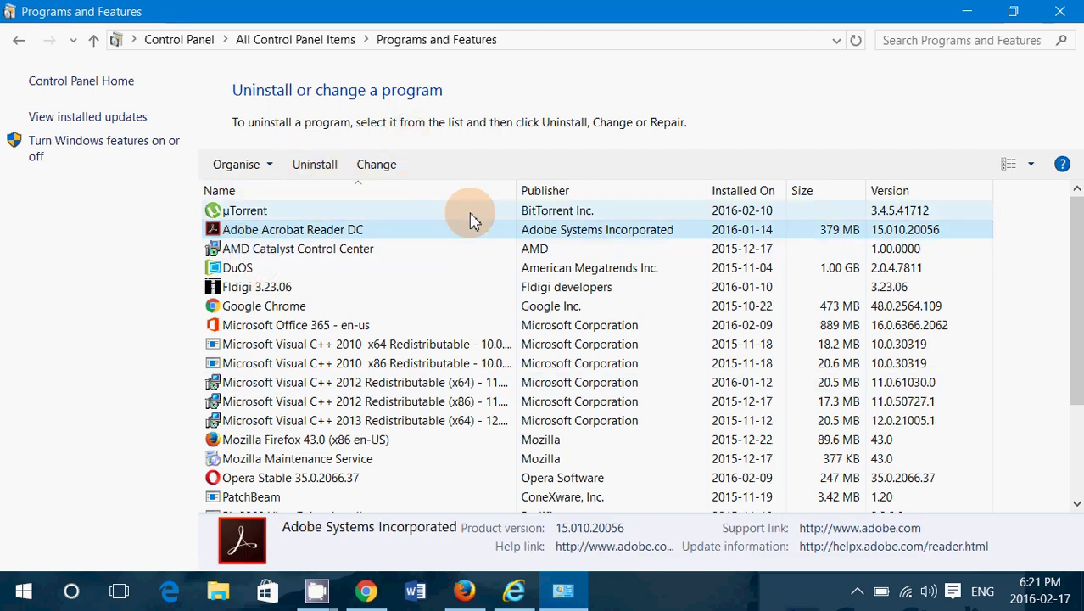
left_click(473, 308)
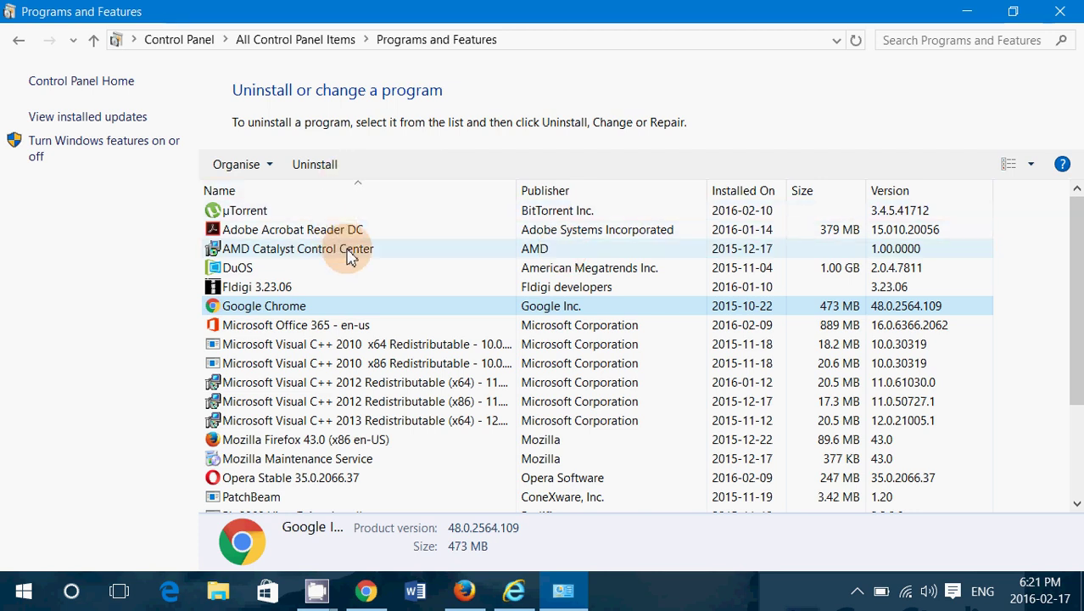
left_click(1061, 11)
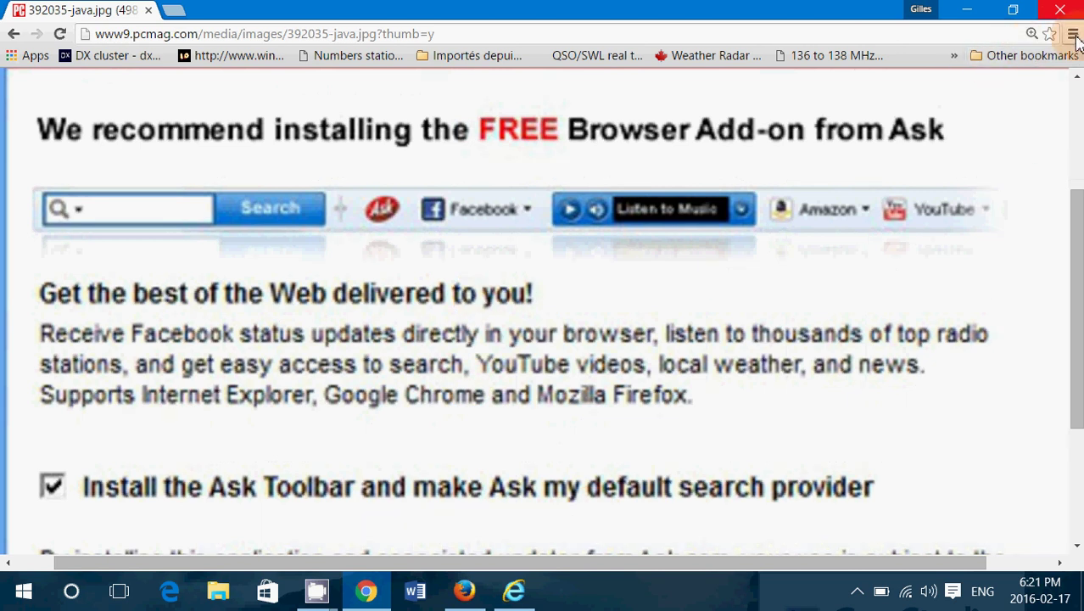
Open Chrome's extensions page from its settings and examine the installed extensions for unwanted add-ons.
left_click(1072, 36)
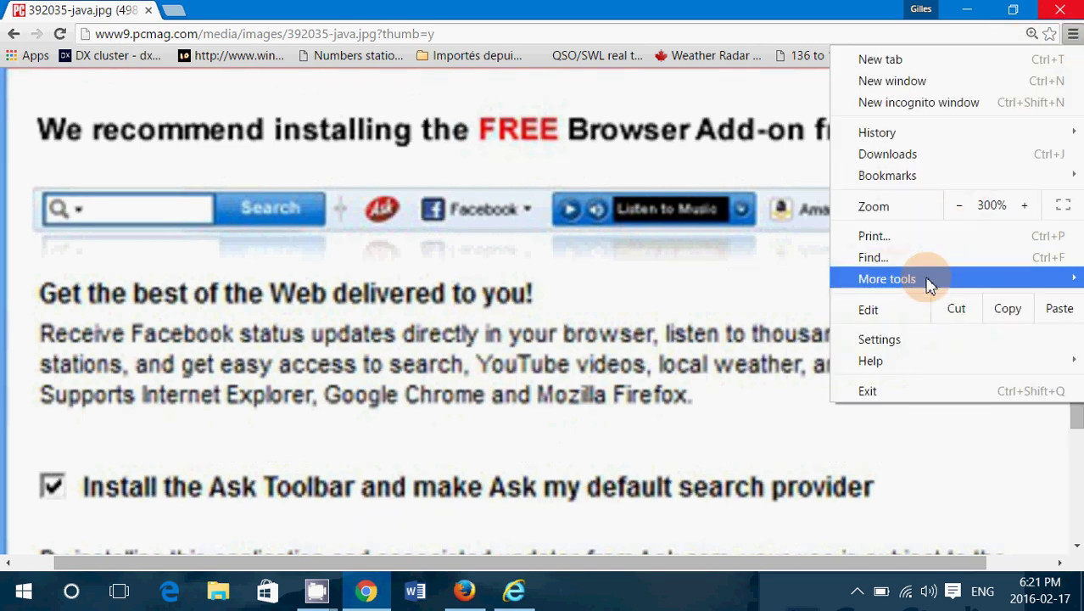
left_click(880, 339)
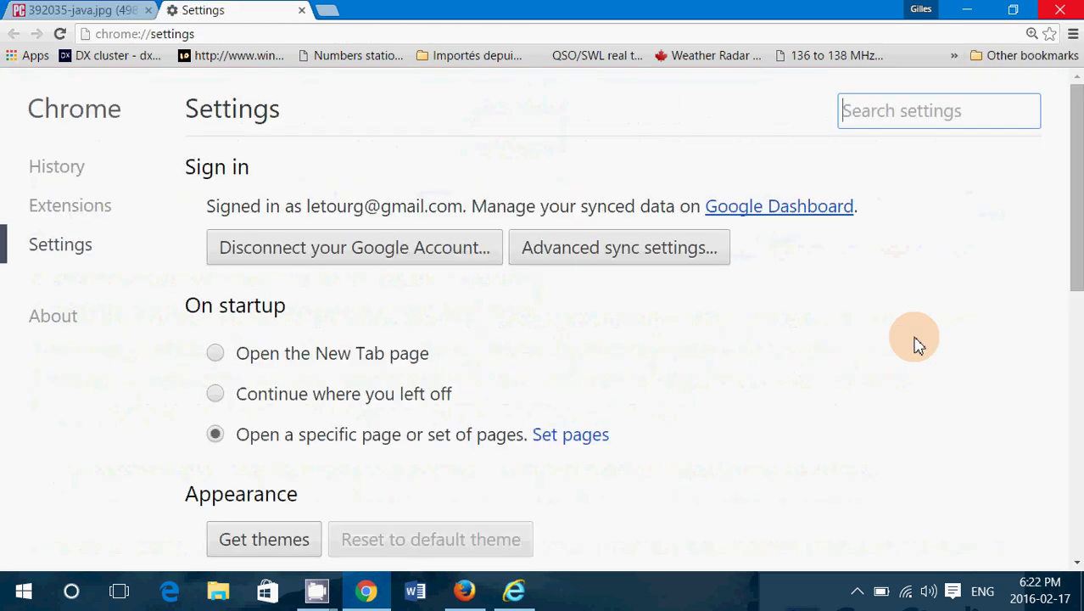
left_click(87, 213)
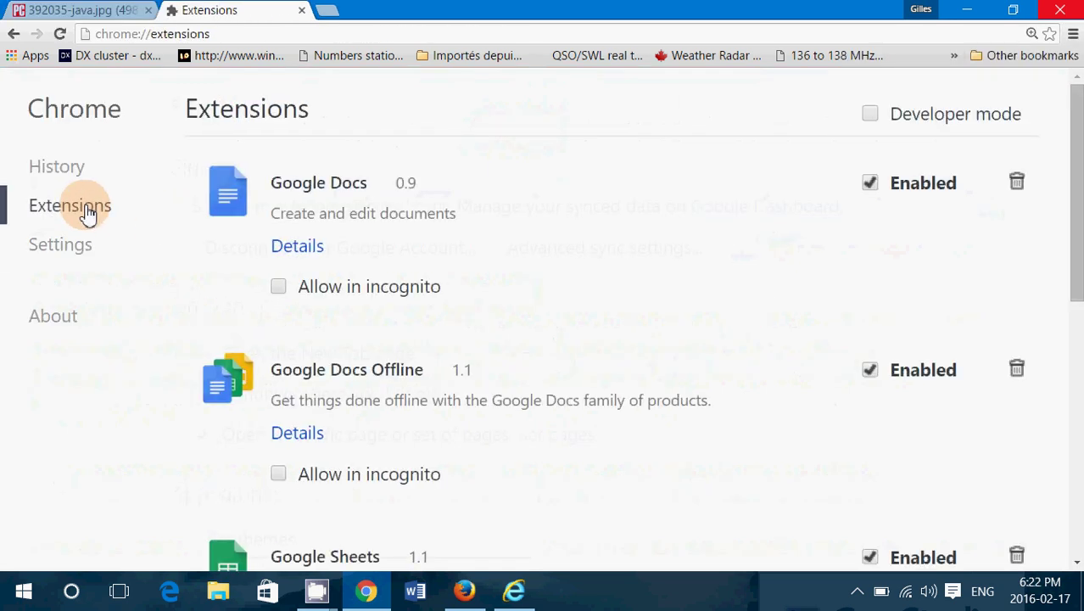
scroll(517, 284, "down", 5)
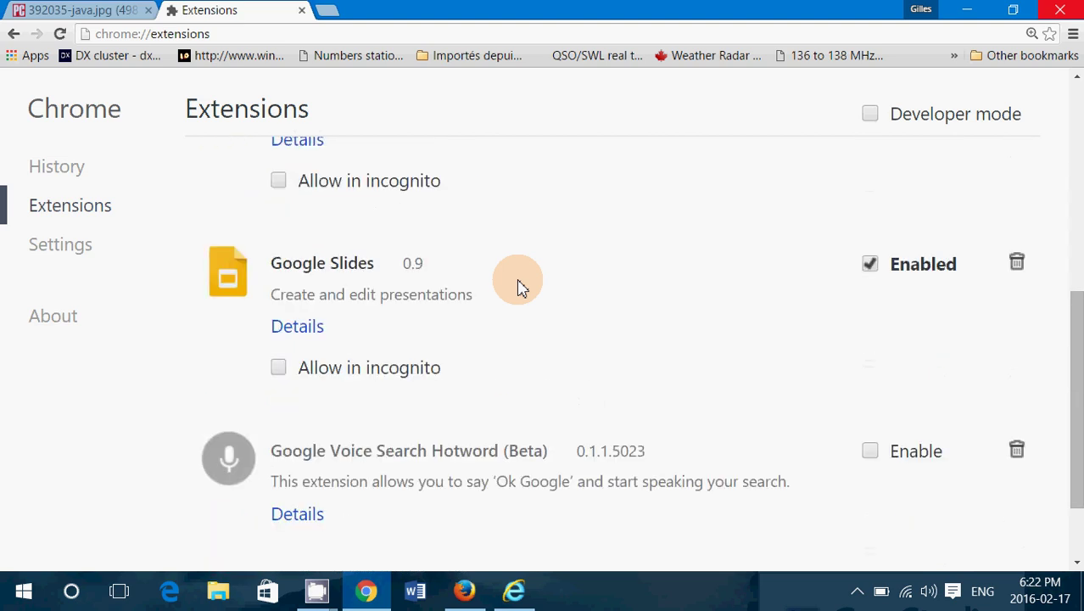
scroll(521, 288, "up", 6)
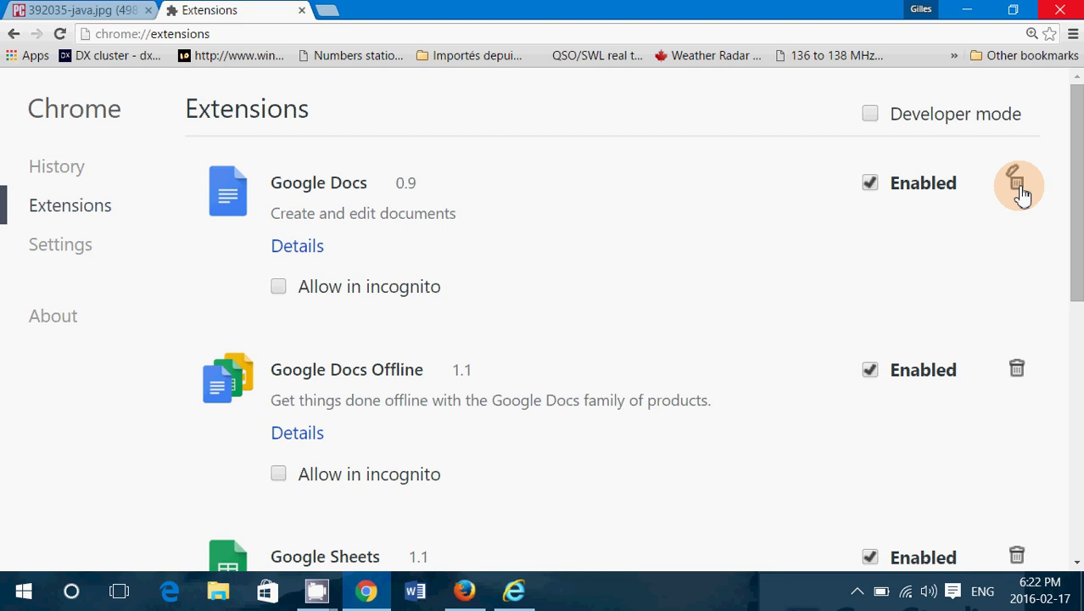
left_click(60, 246)
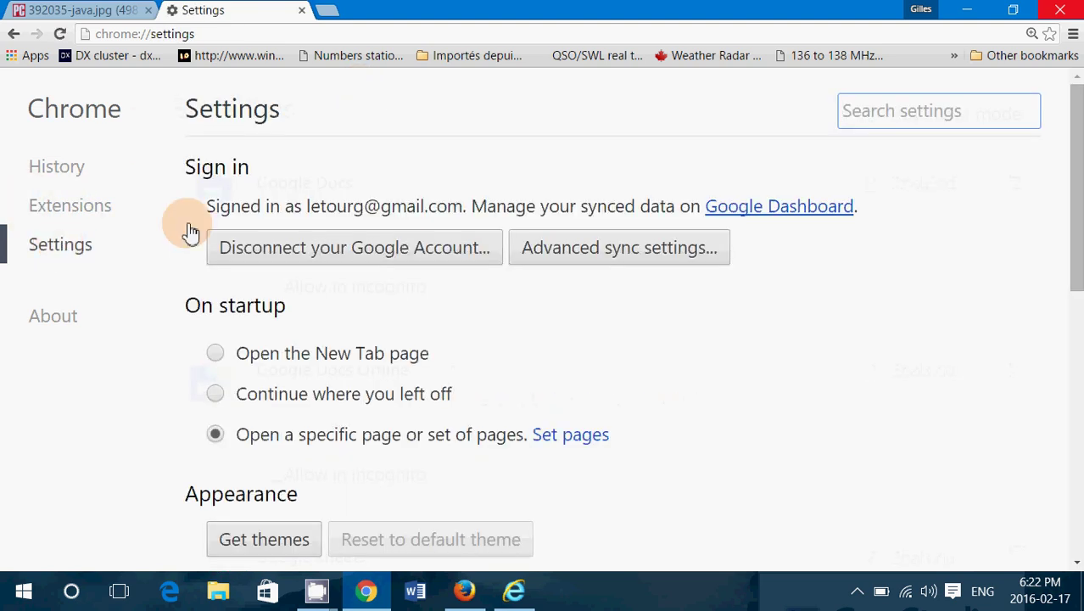
scroll(335, 289, "down", 2)
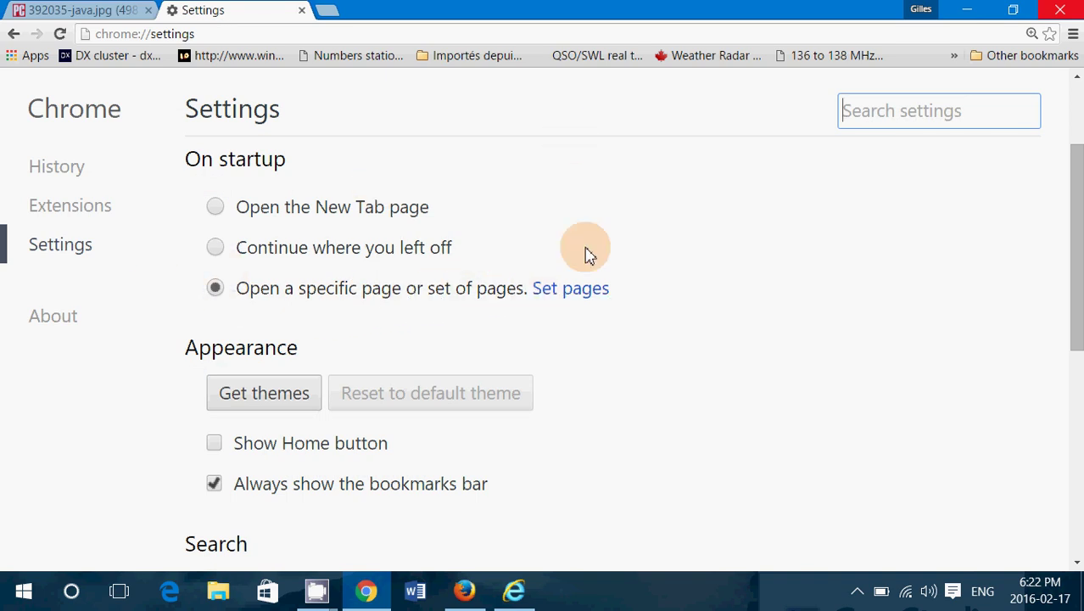
left_click(580, 292)
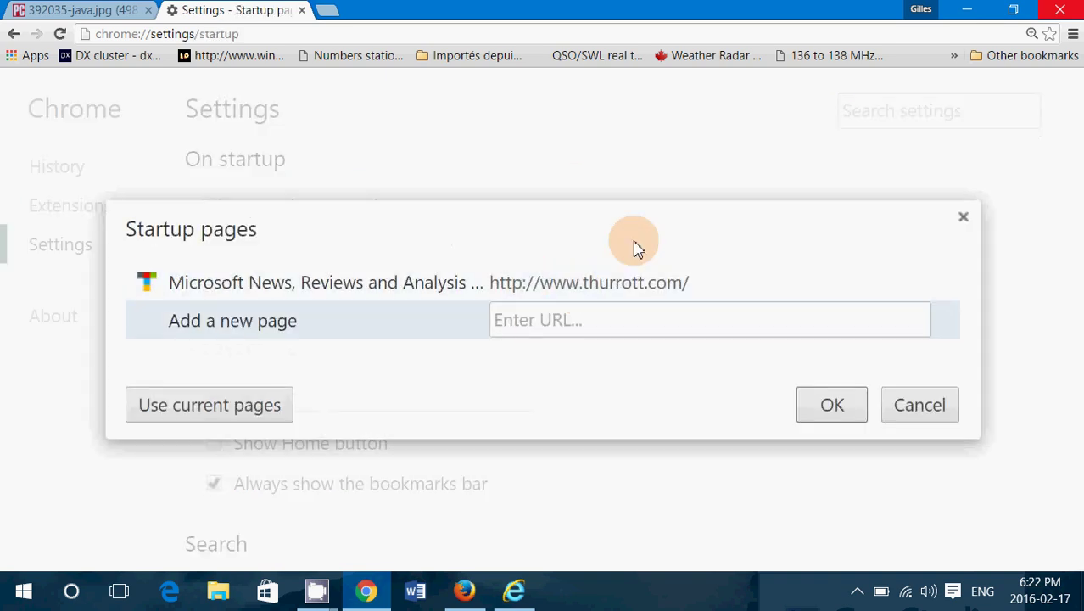
left_click(599, 318)
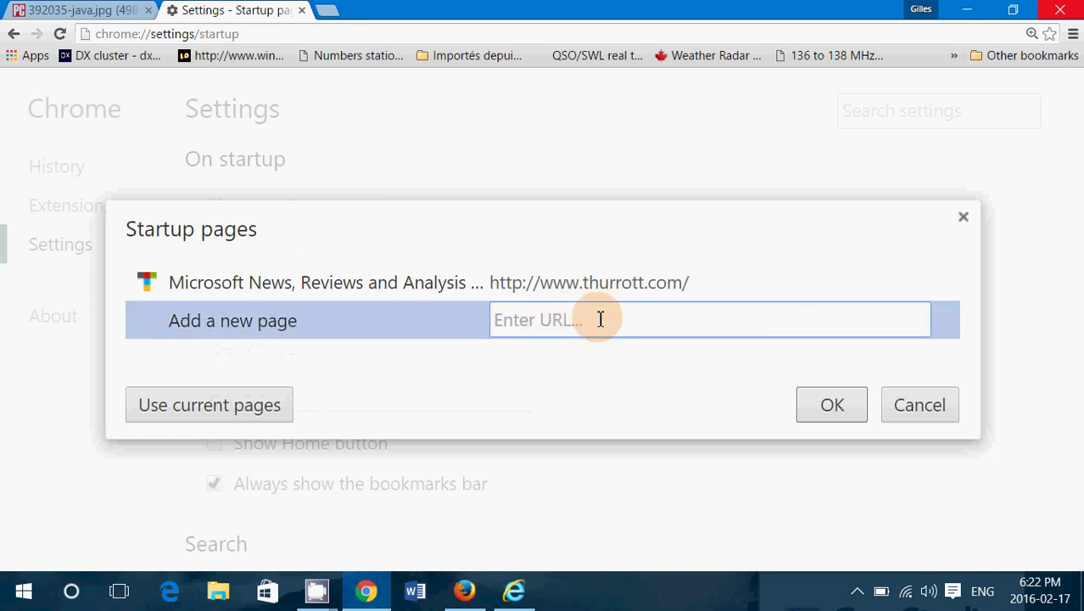
type("ww")
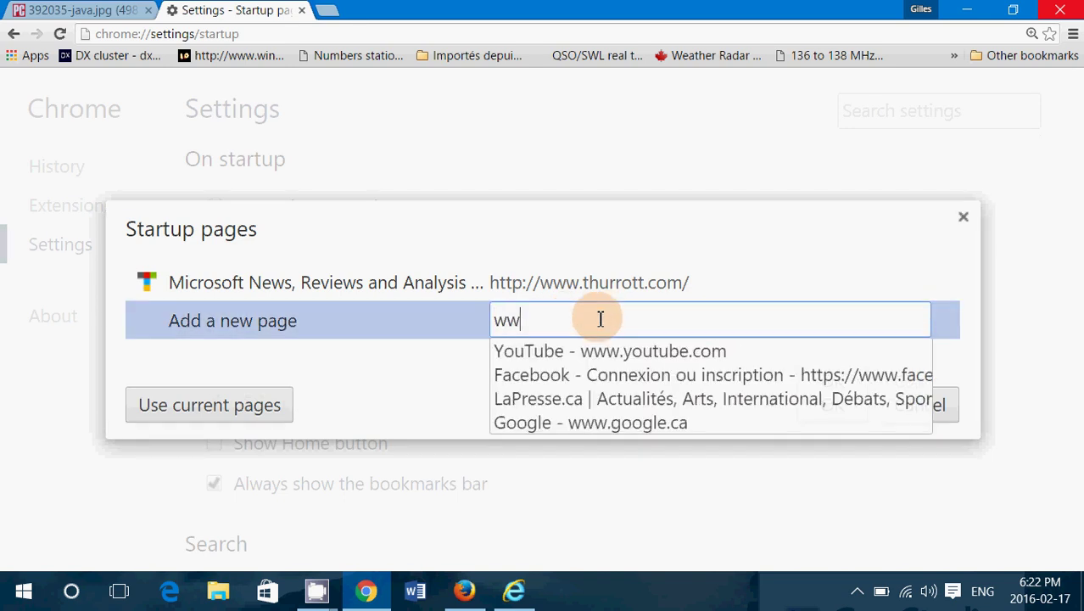
type("w.google")
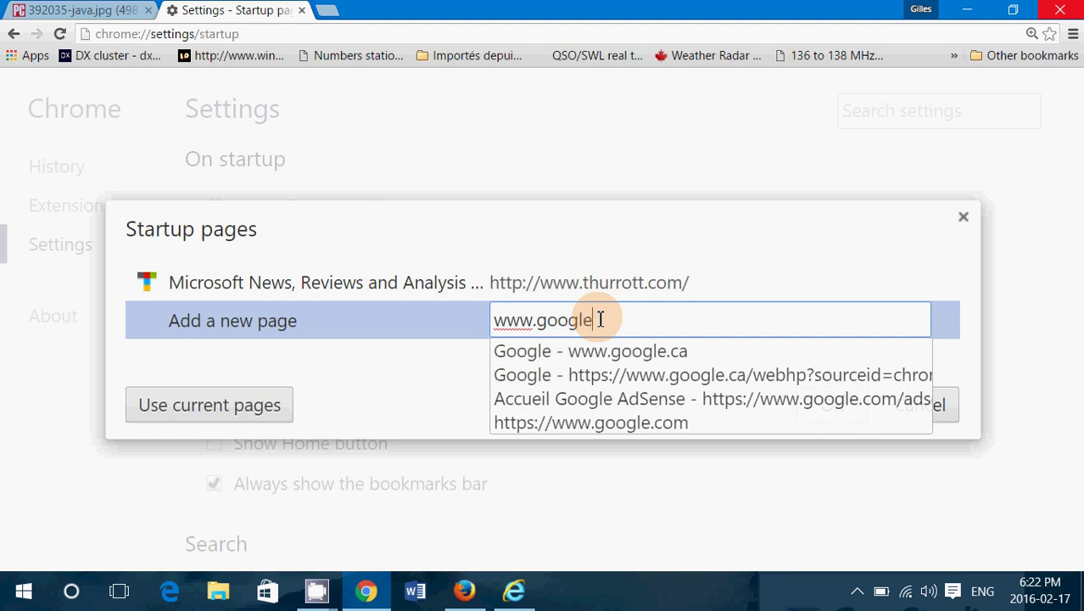
type(".ca")
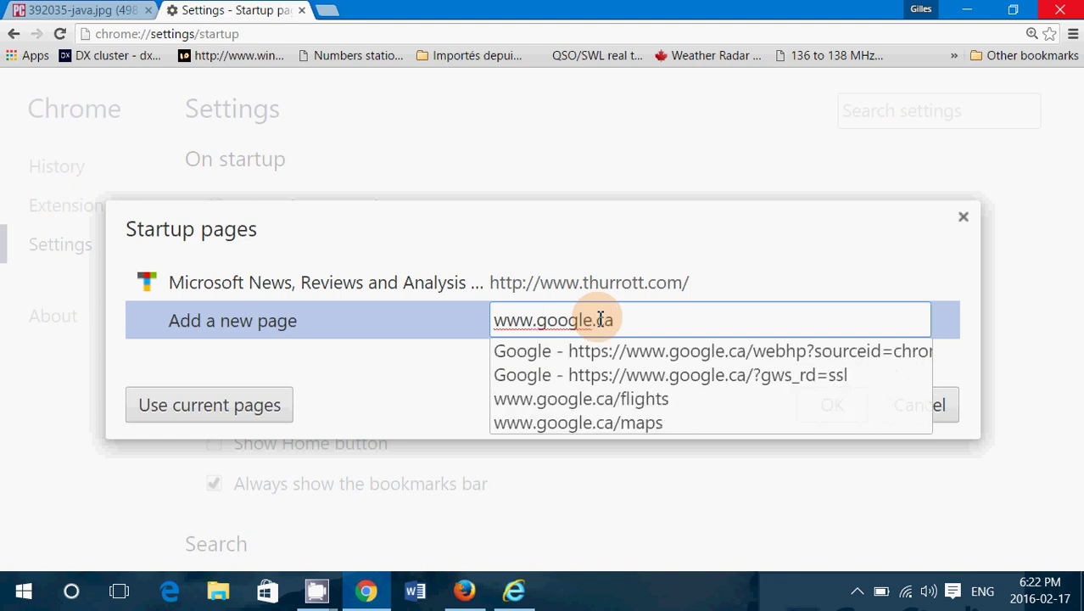
key("BackSpace")
key("BackSpace")
key("BackSpace")
key("BackSpace")
key("BackSpace")
key("BackSpace")
key("BackSpace")
key("BackSpace")
key("BackSpace")
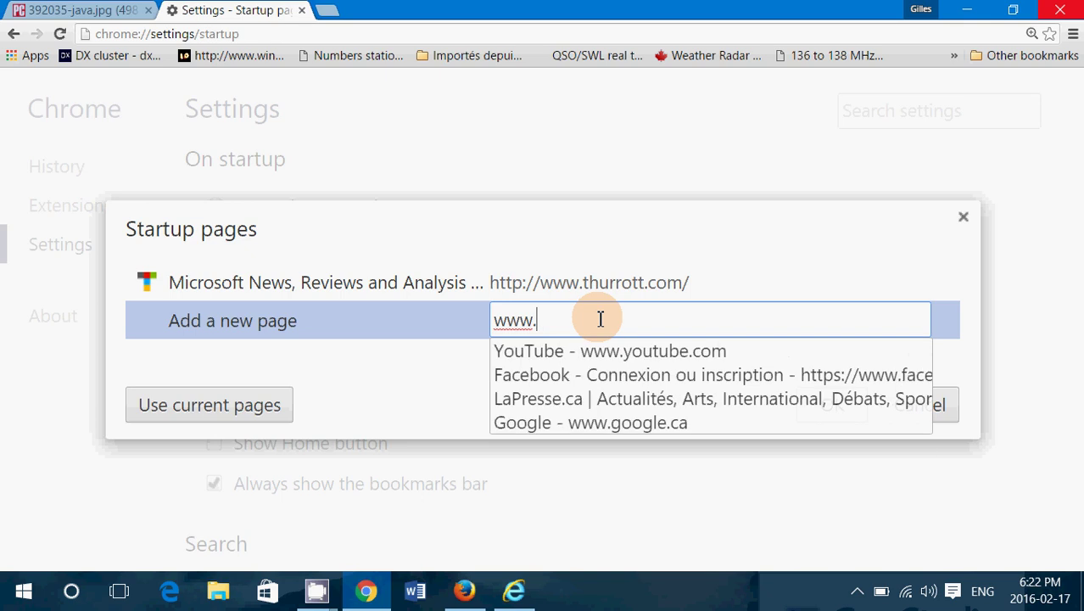
type("google.ca")
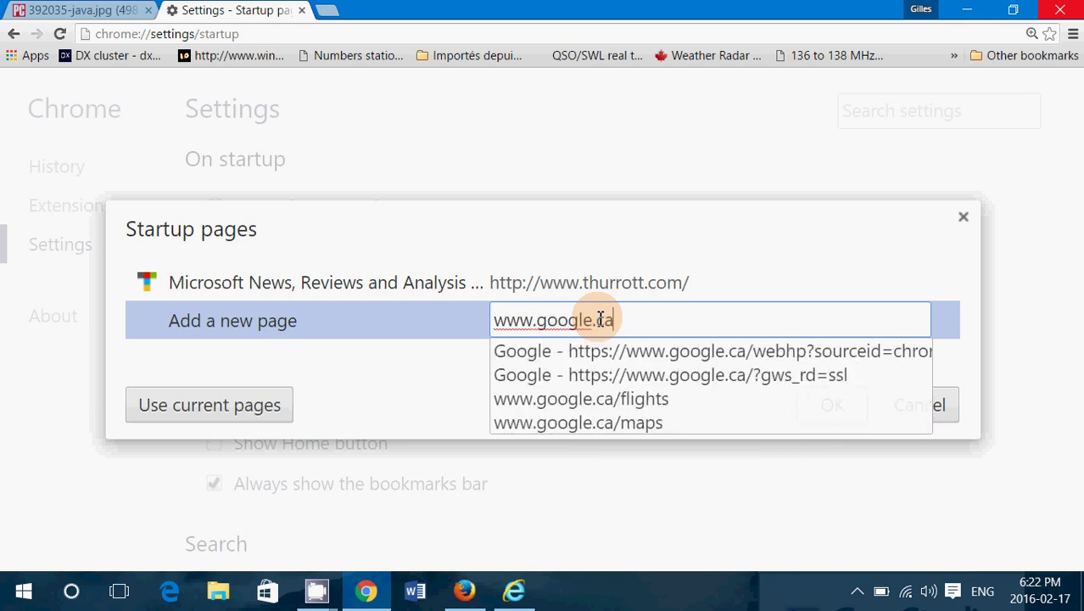
key("Return")
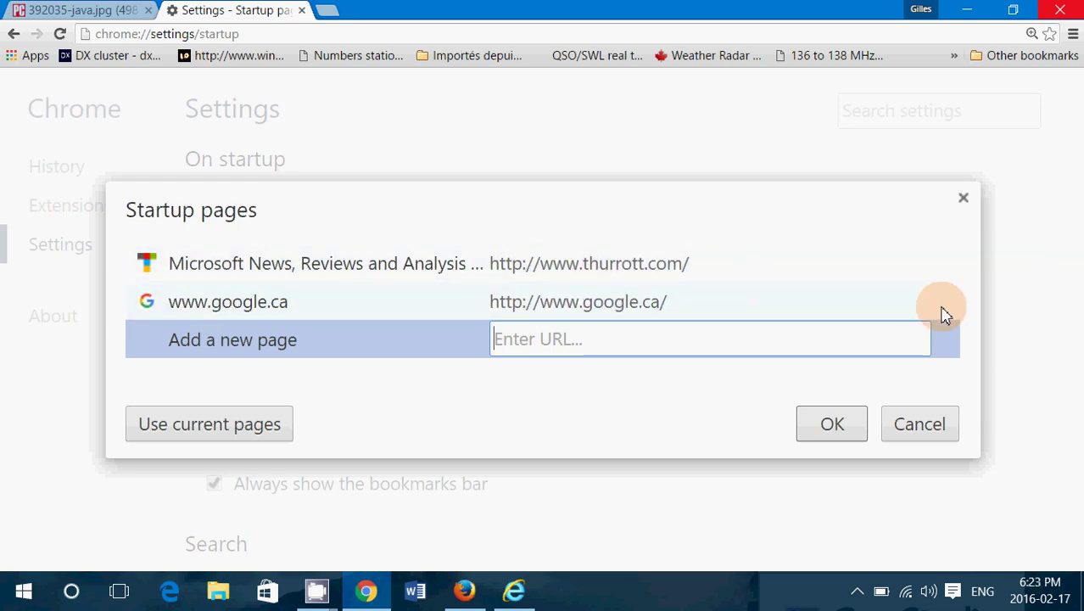
left_click(947, 302)
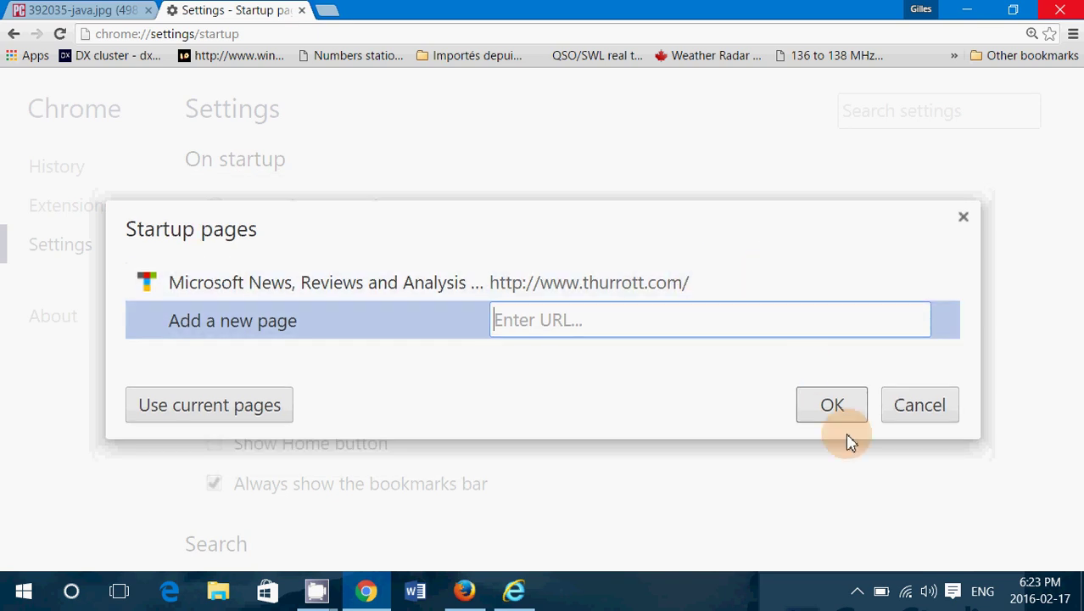
left_click(851, 407)
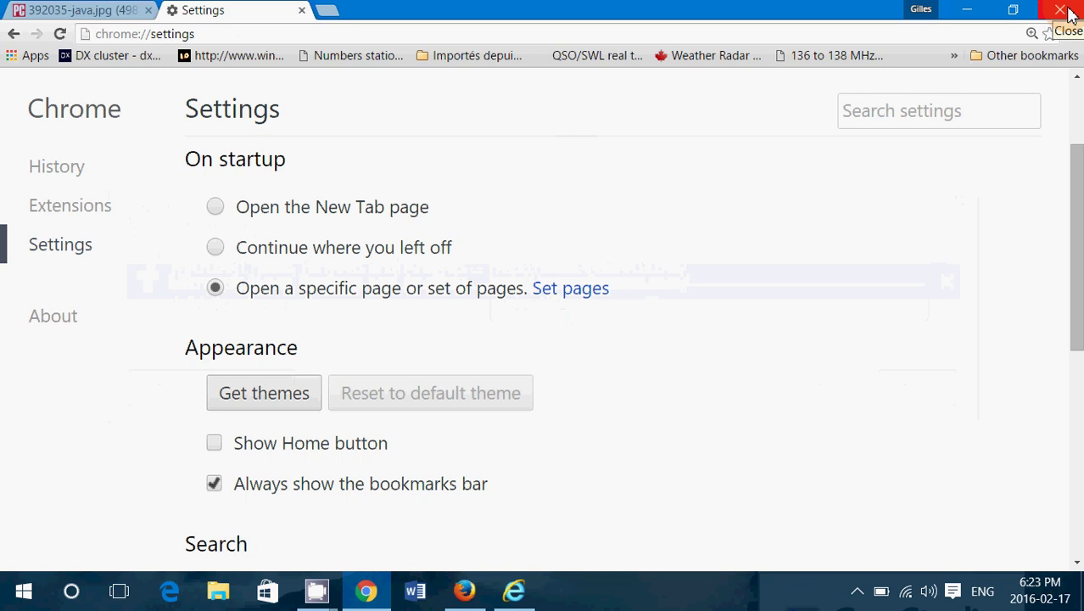
Close Chrome, switch to Firefox, check the installed extensions in its Add-ons Manager, and close that page.
left_click(1060, 10)
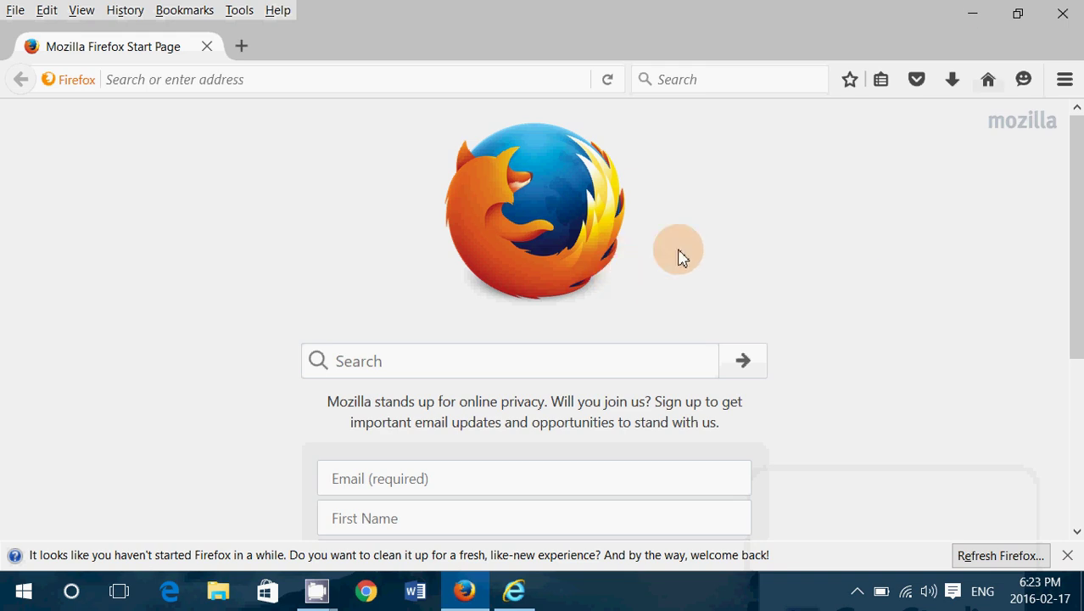
left_click(1065, 82)
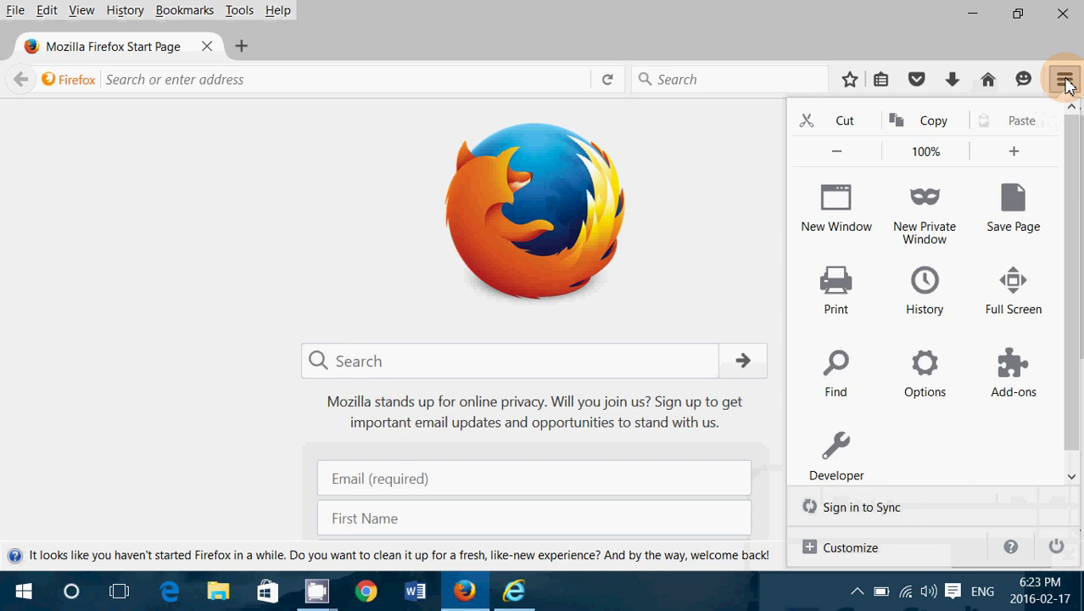
left_click(1009, 373)
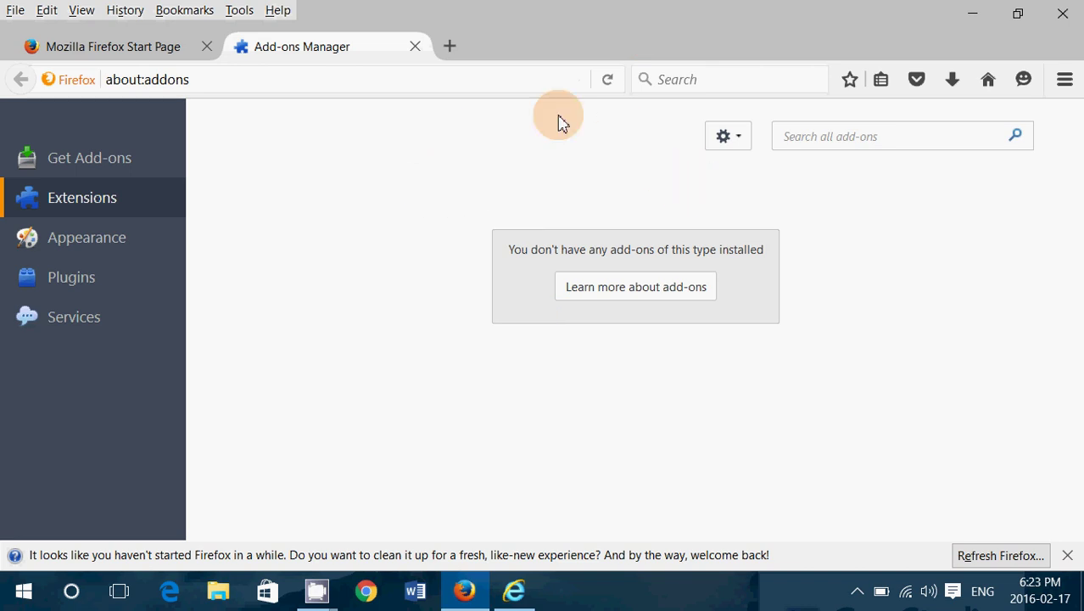
left_click(416, 48)
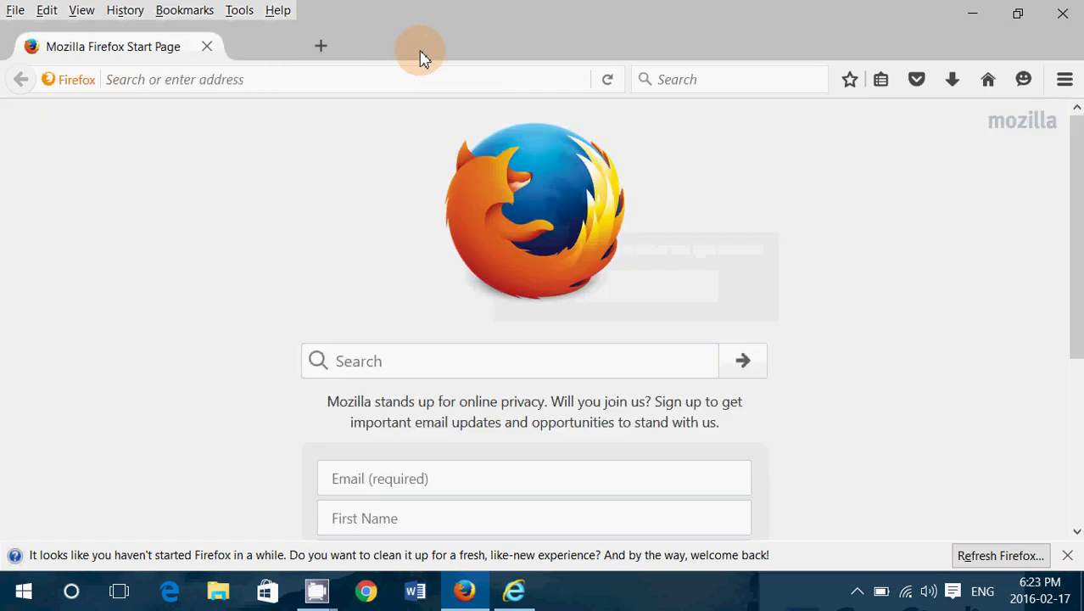
left_click(1065, 79)
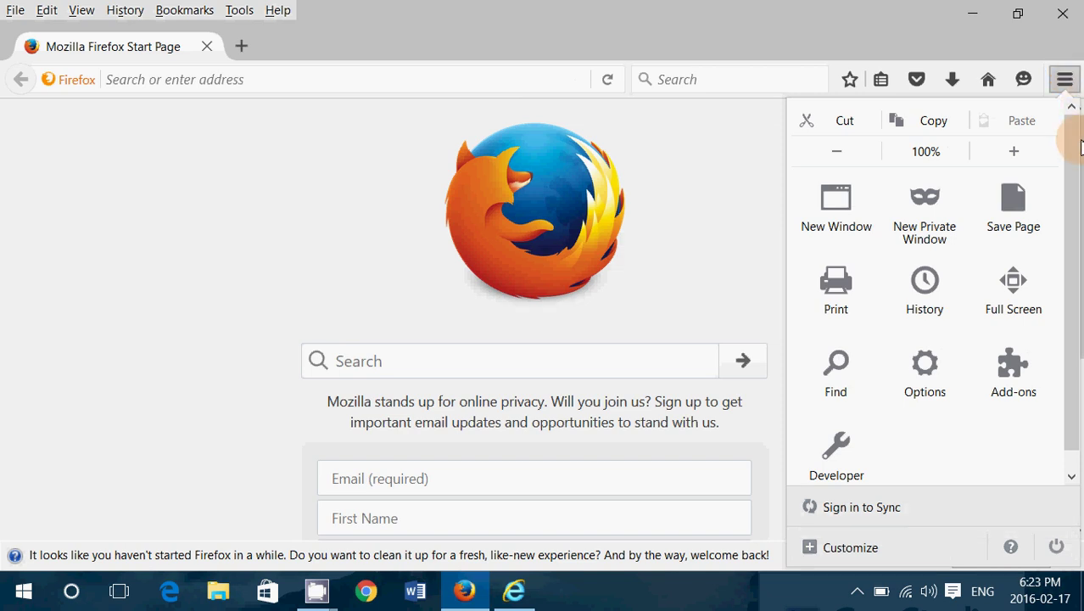
left_click(1037, 382)
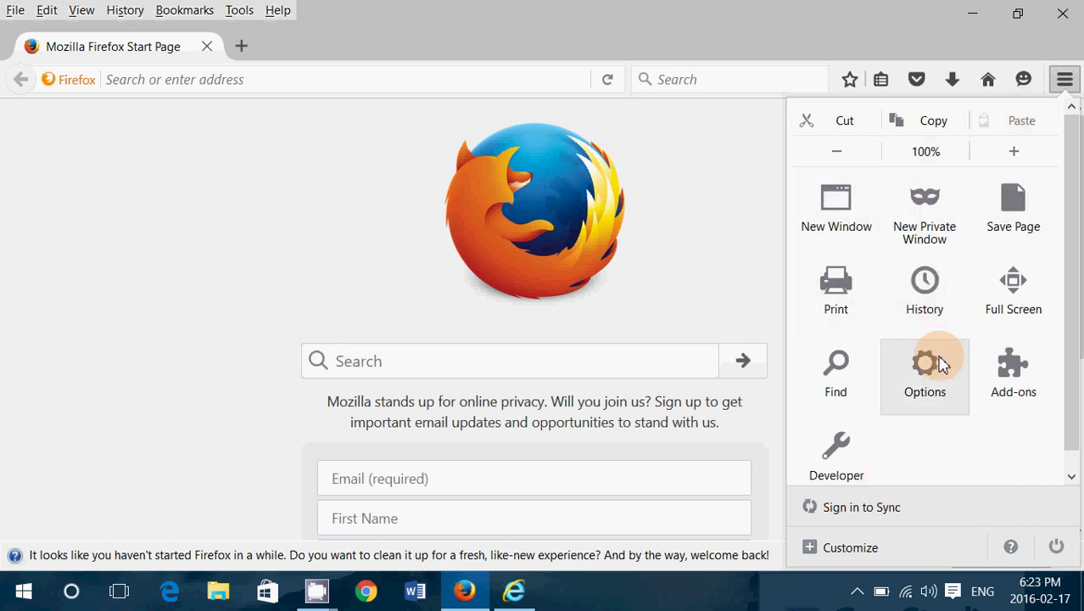
left_click(933, 391)
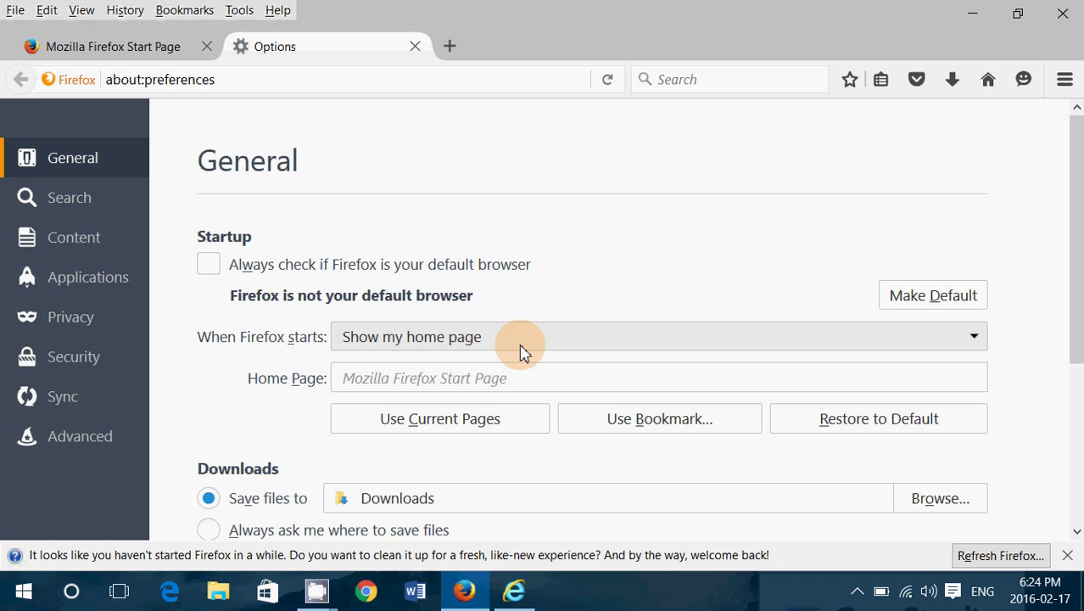
left_click(389, 375)
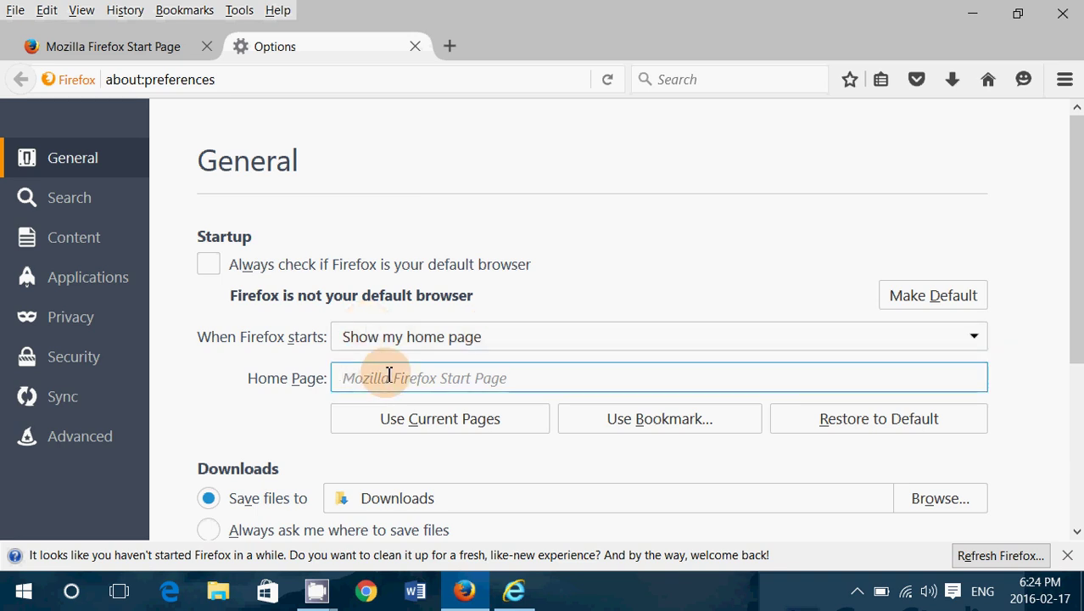
type("ww")
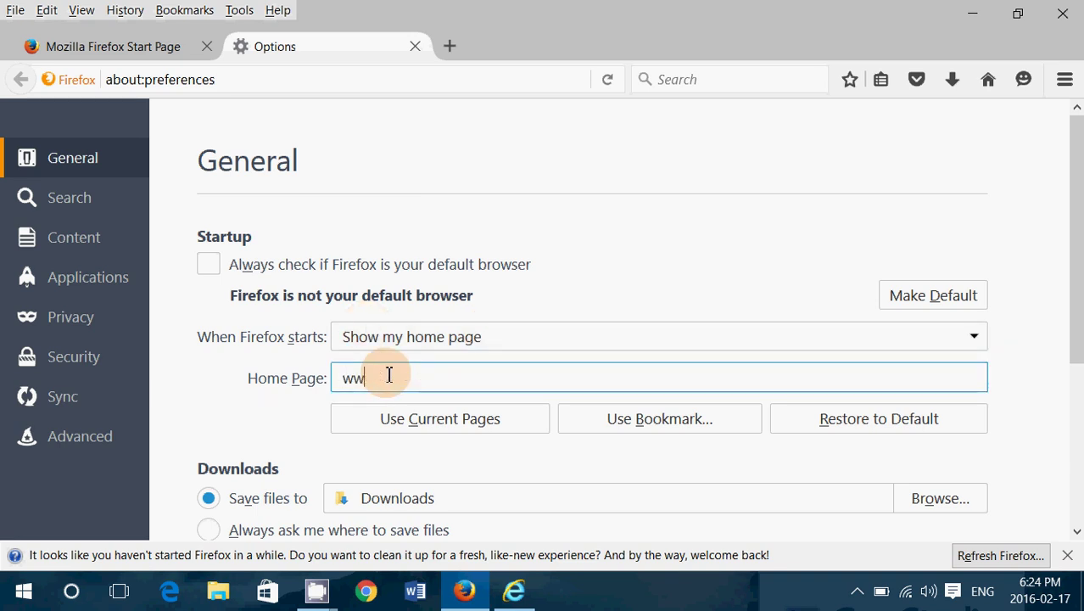
type("w.google.ca")
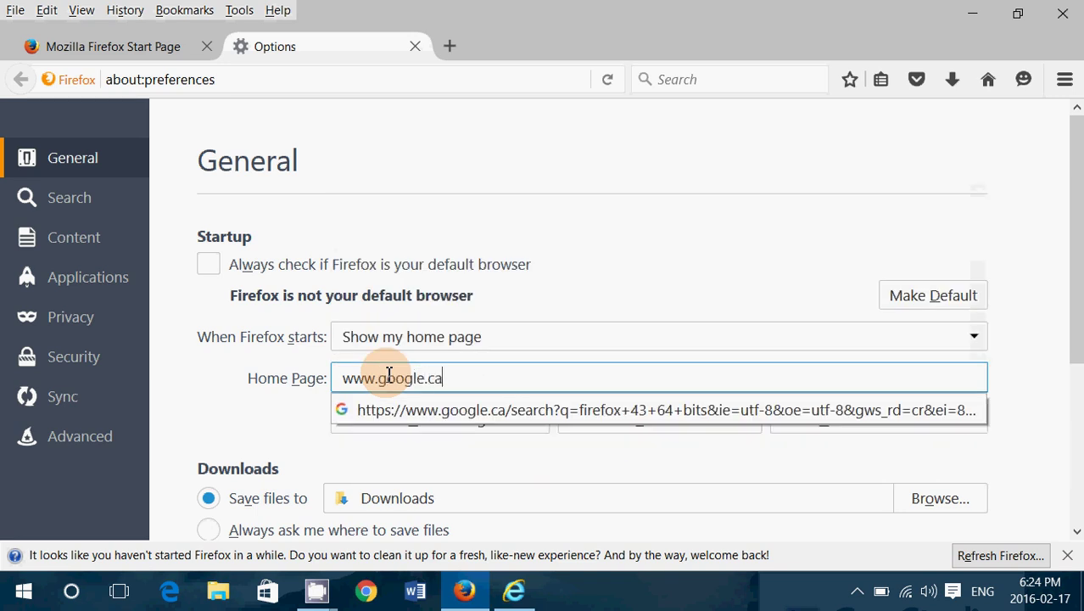
key("Return")
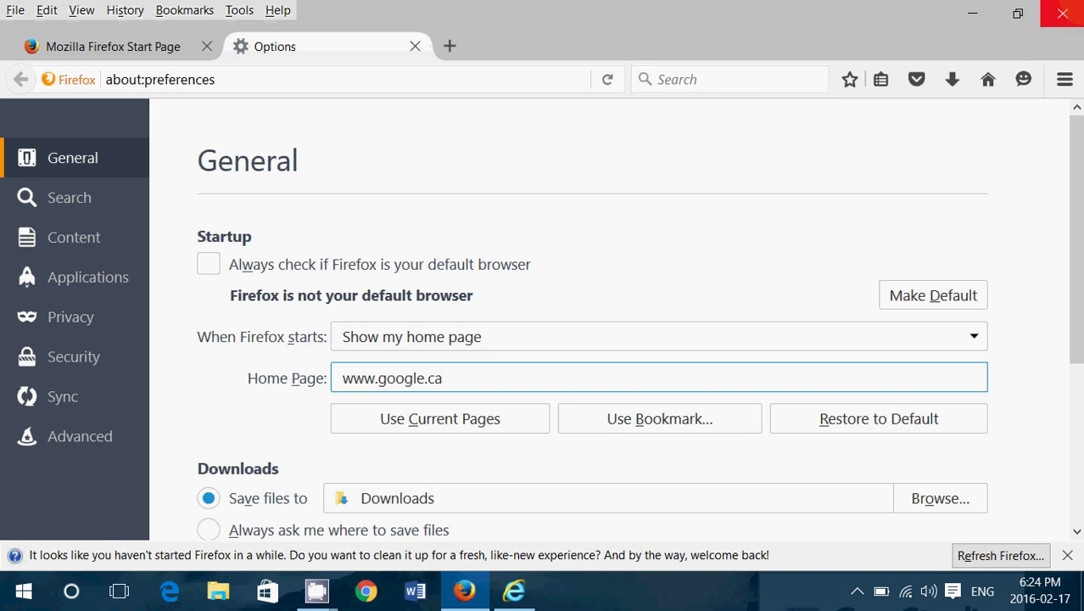
left_click(1067, 19)
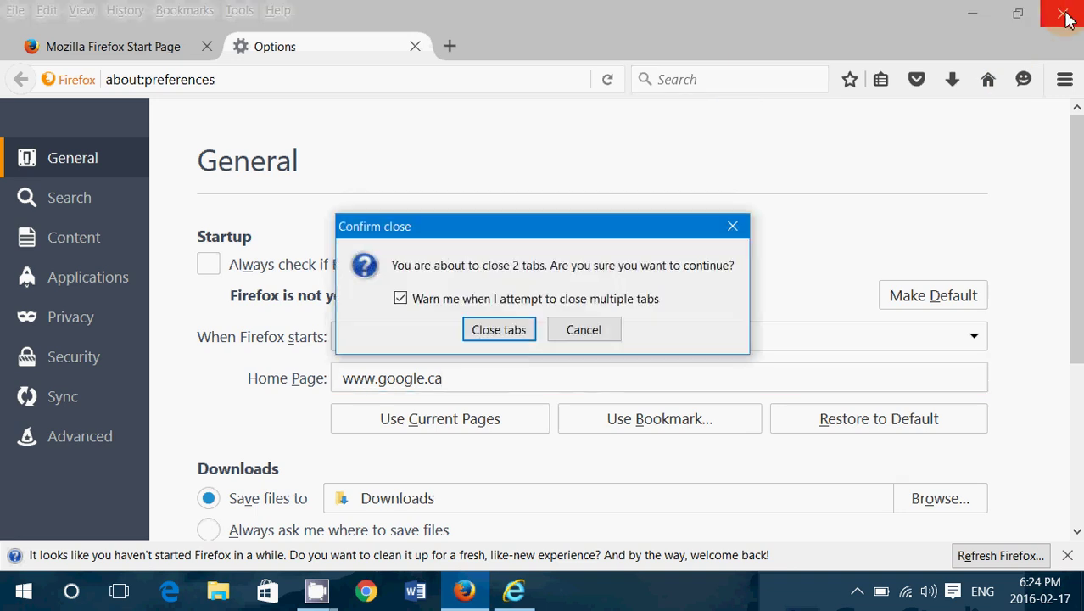
left_click(500, 330)
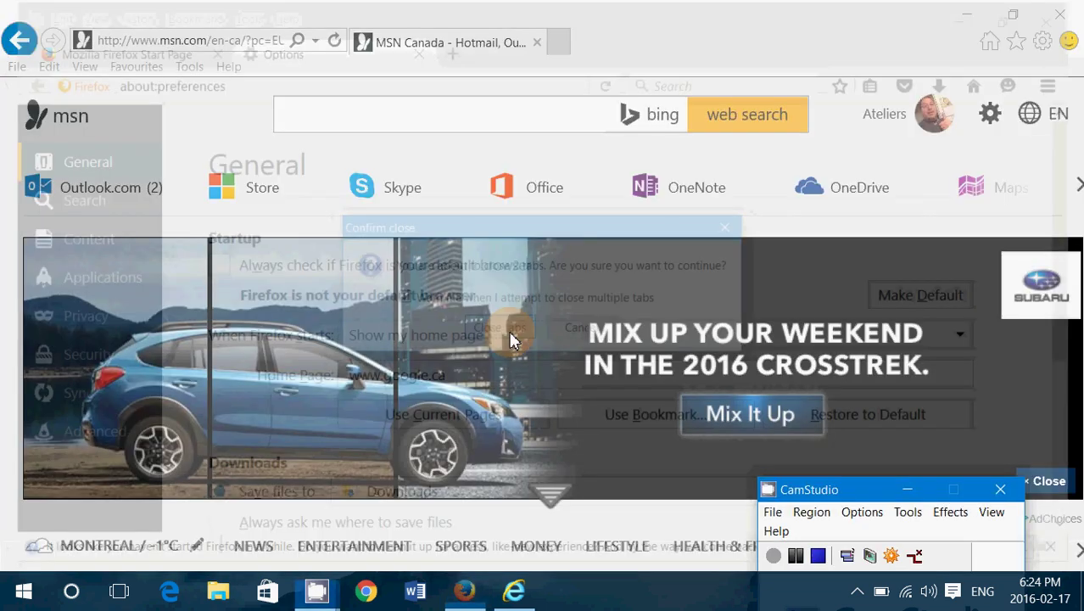
Switch to Internet Explorer, examine the toolbars and extensions in Manage Add-ons, view the Lync Browser Helper details, and close the dialog.
left_click(357, 34)
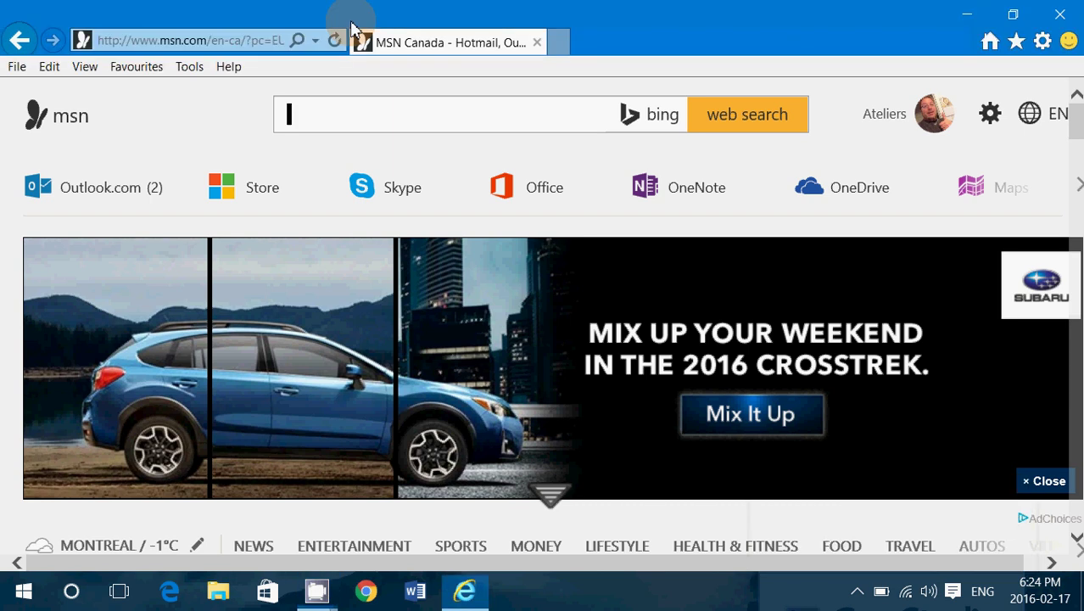
left_click(1045, 47)
mouse_move(981, 123)
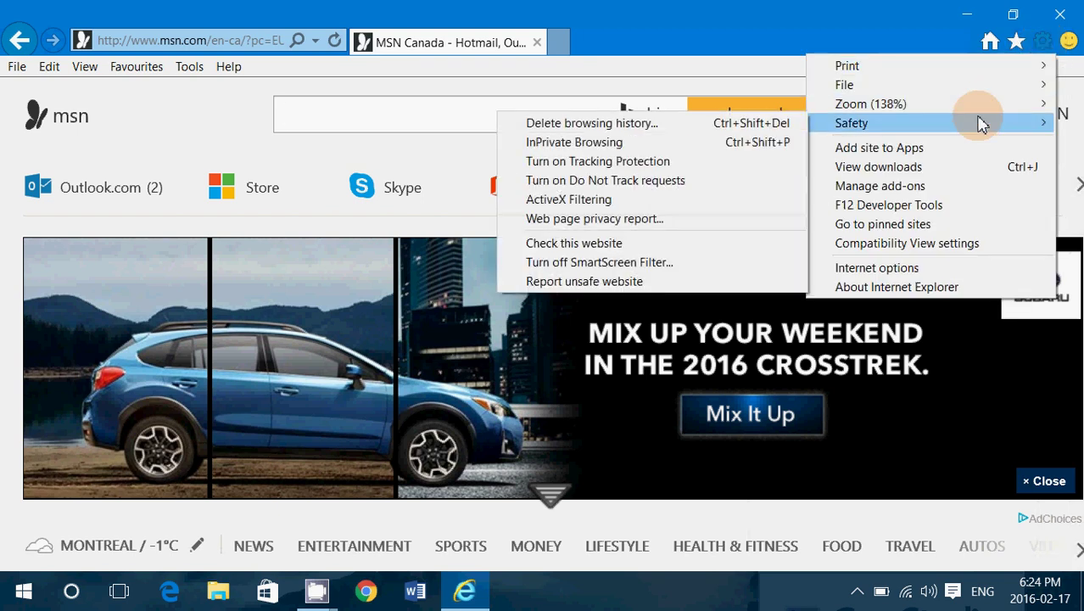
left_click(964, 185)
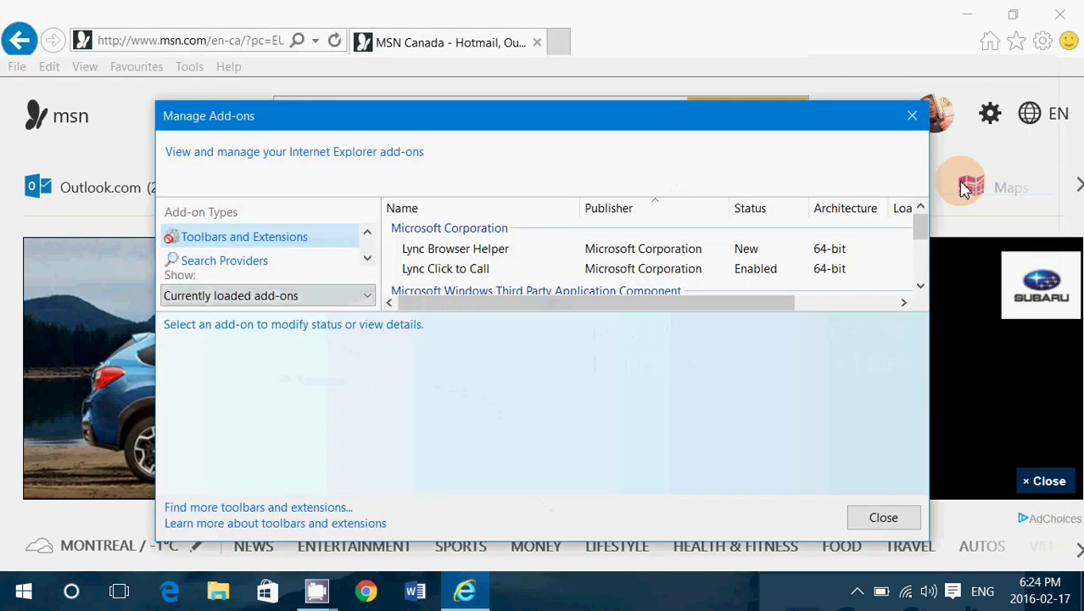
scroll(522, 273, "down", 5)
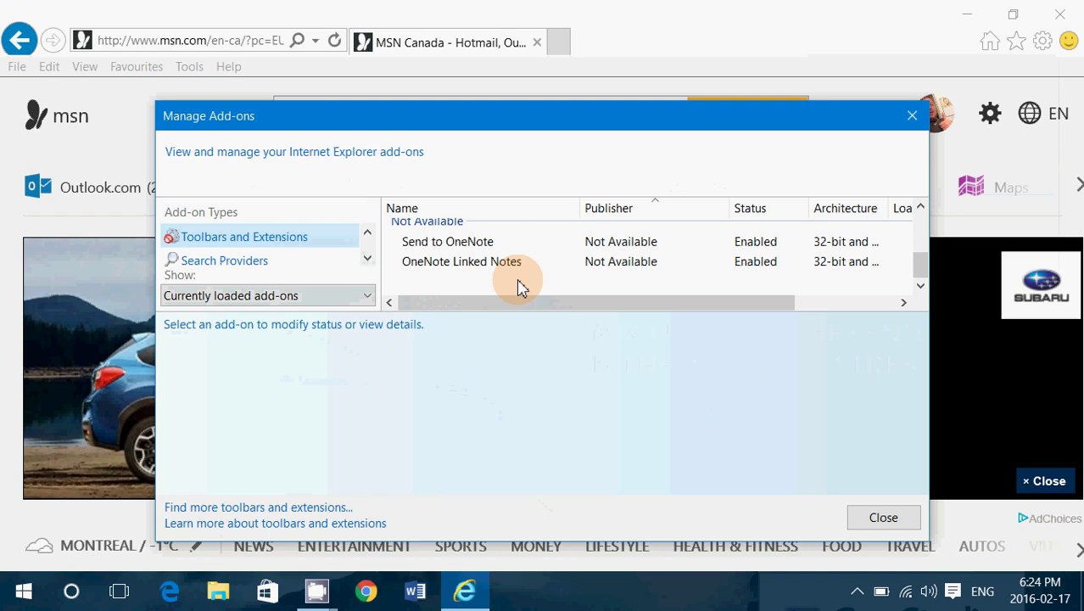
scroll(522, 287, "up", 3)
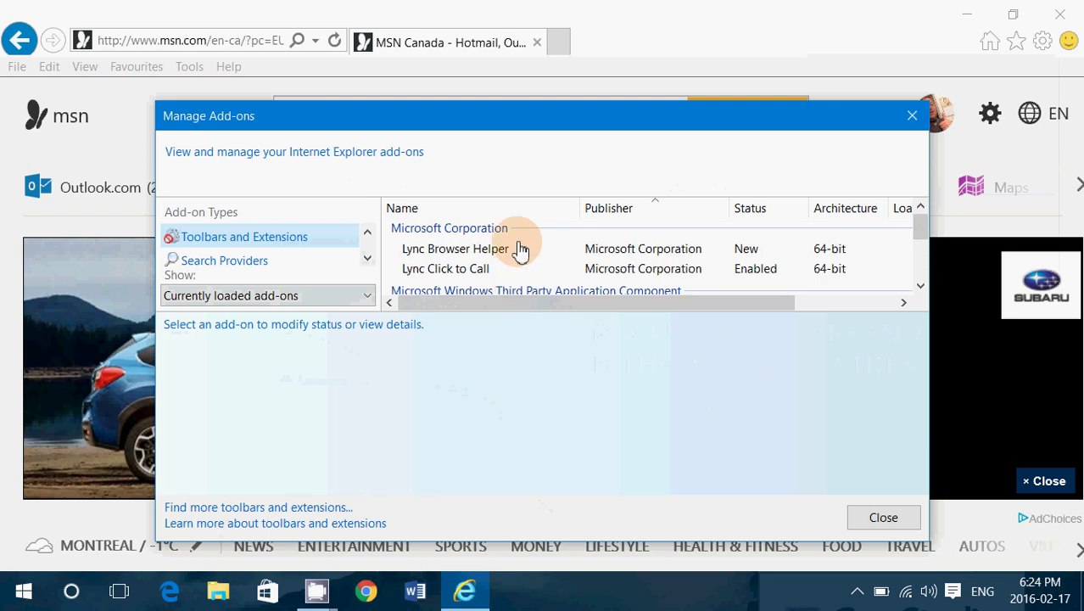
left_click(518, 247)
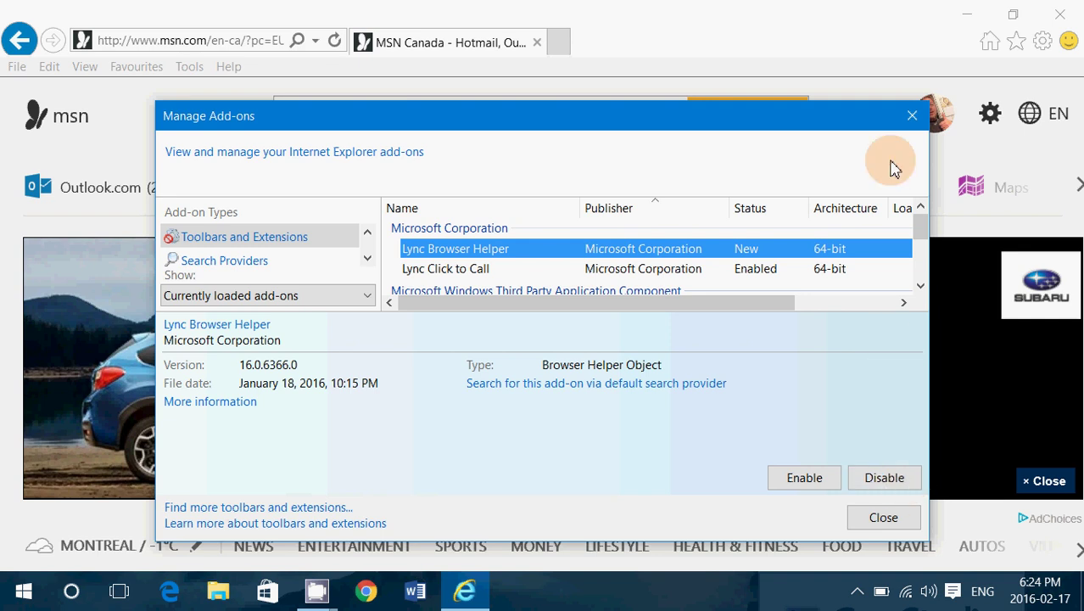
left_click(912, 116)
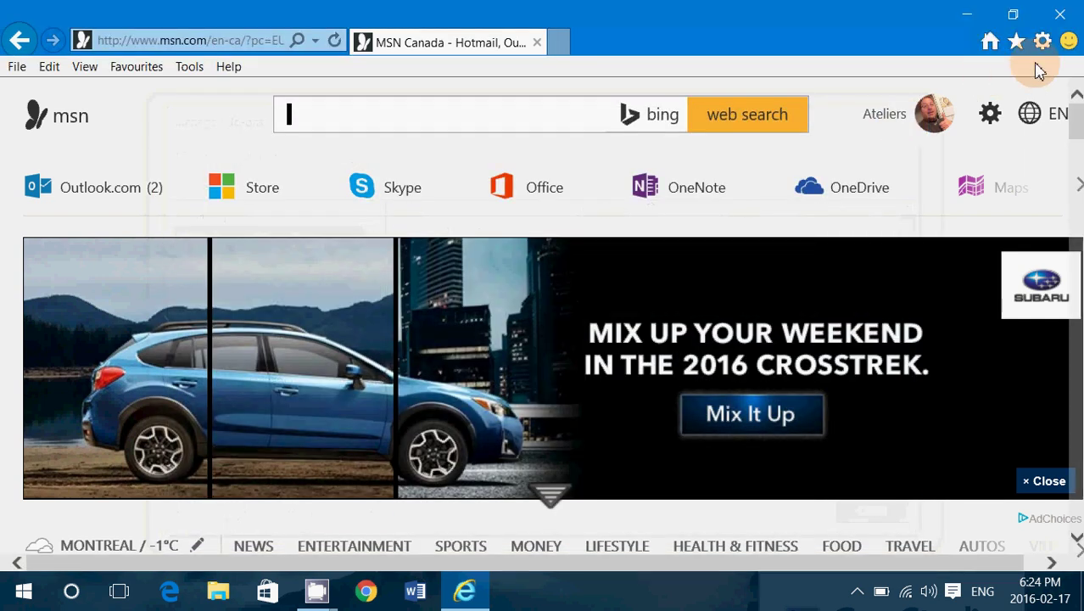
left_click(1043, 43)
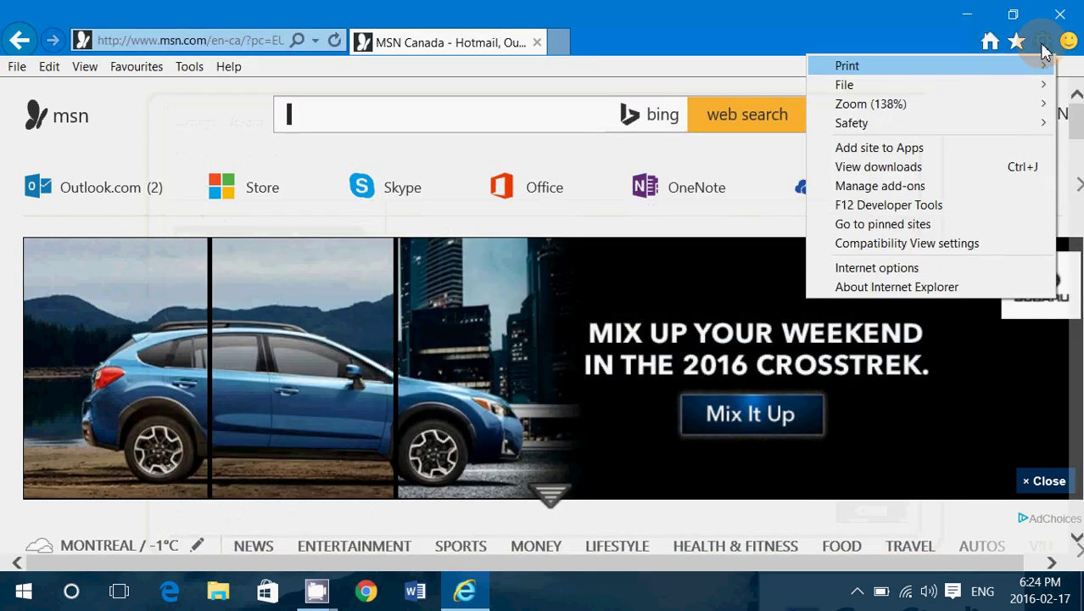
left_click(980, 268)
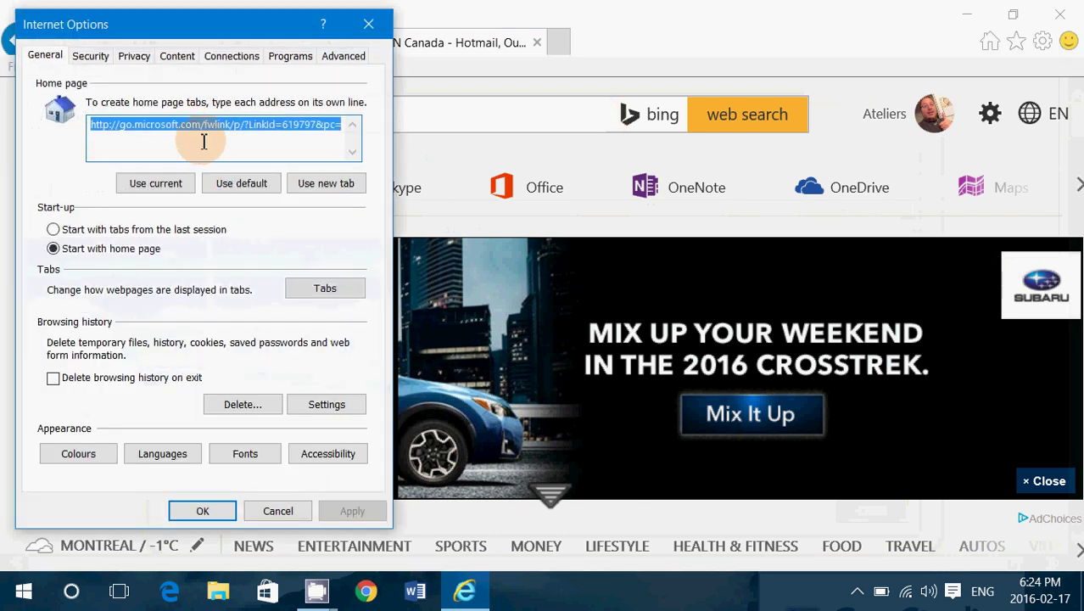
type("www.google.ca")
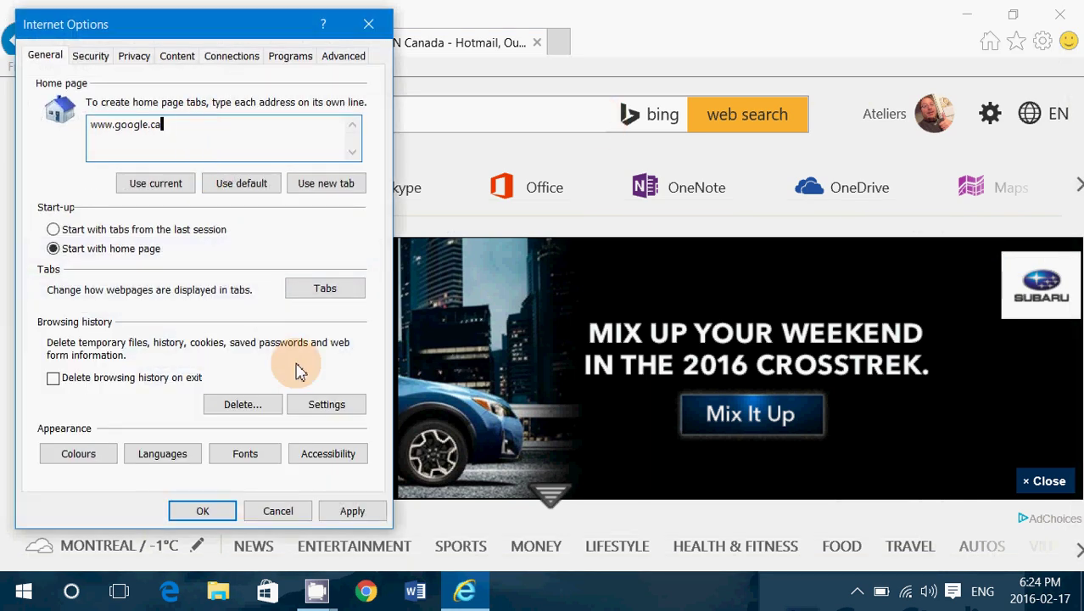
left_click(349, 511)
left_click(204, 512)
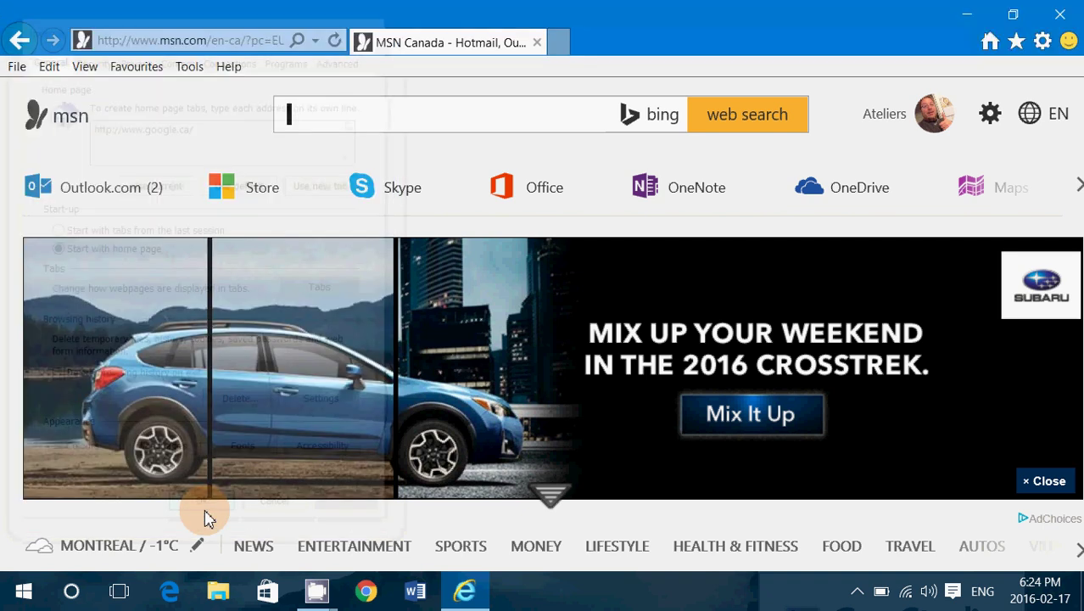
left_click(1060, 16)
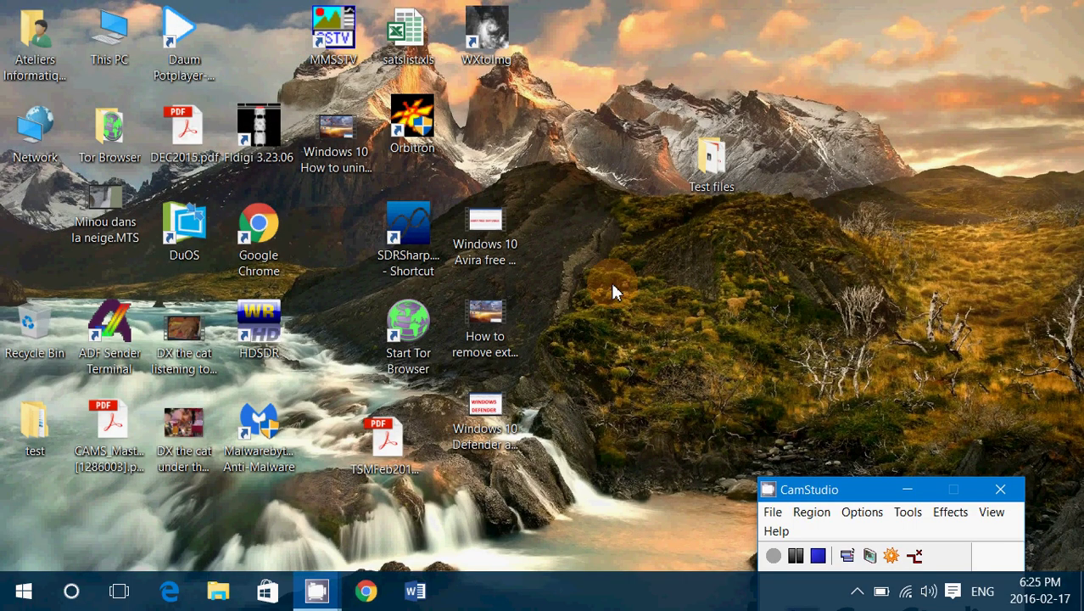